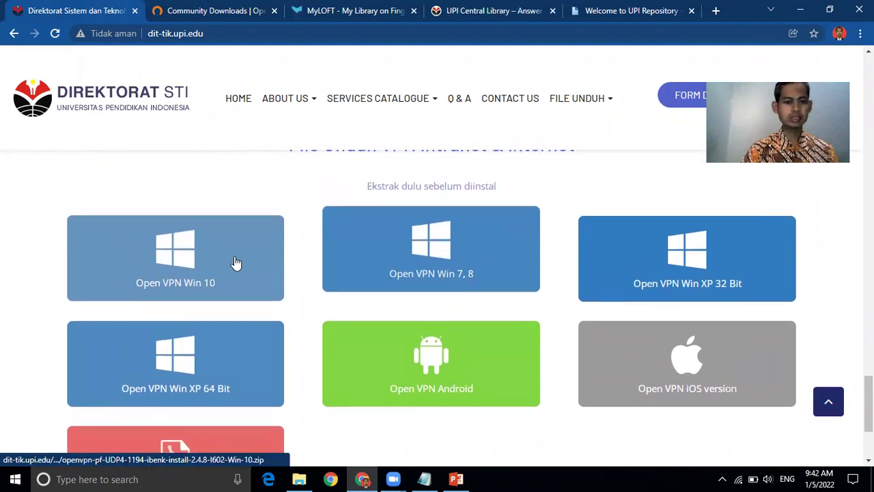
# Step: Scroll up and down through the VPN download sections of the Direktorat STI page
pyautogui.scroll(6, 171, 452)
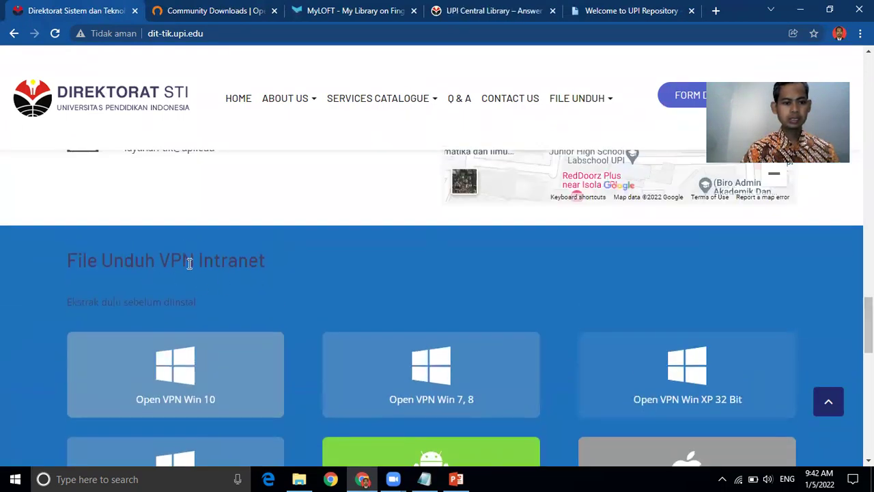
pyautogui.scroll(-5, 274, 266)
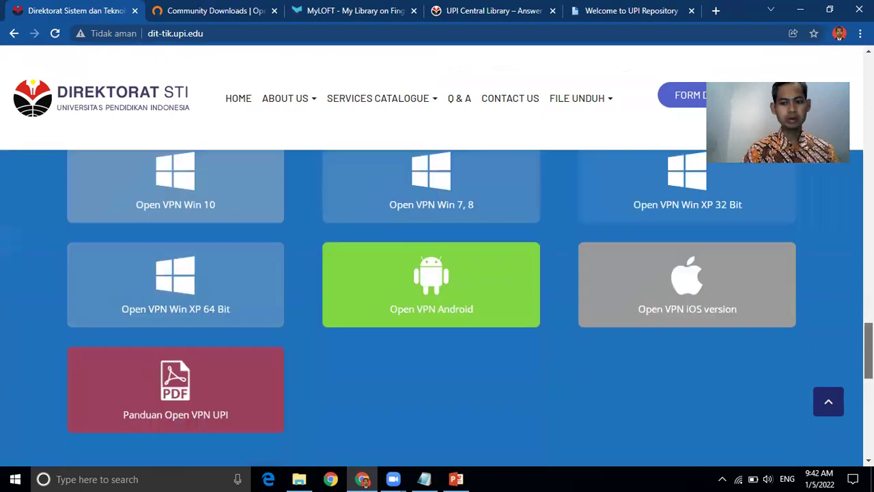
pyautogui.scroll(-3, 526, 230)
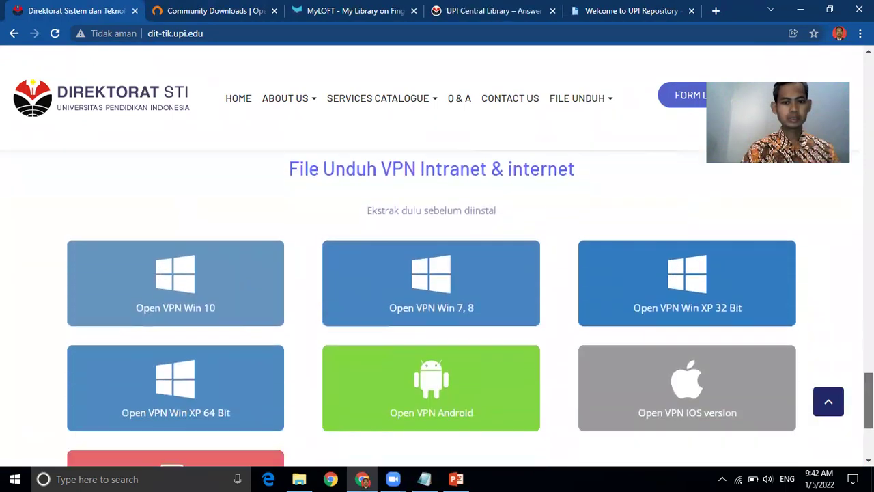
pyautogui.scroll(8, 525, 230)
pyautogui.scroll(-5, 526, 230)
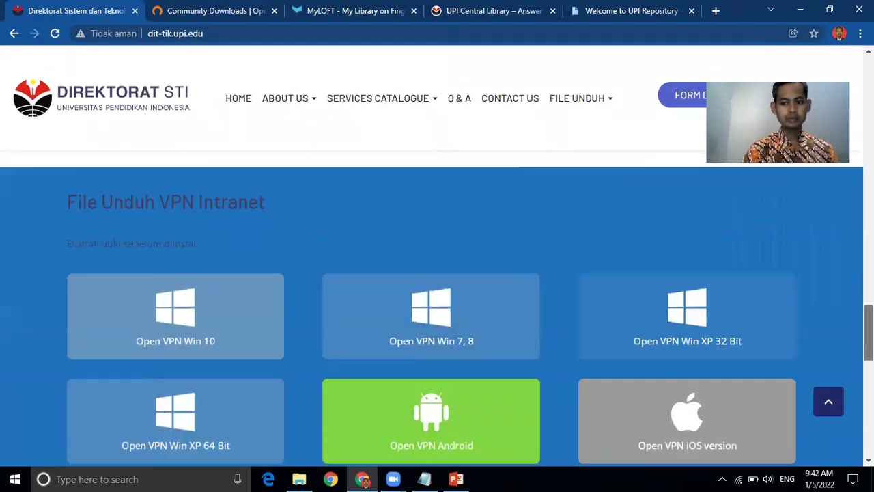
pyautogui.scroll(-1, 523, 287)
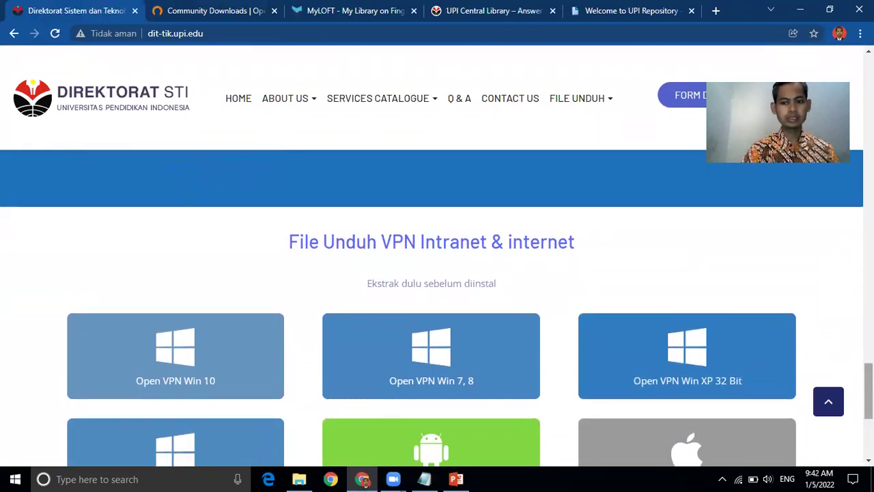
pyautogui.scroll(-2, 868, 396)
pyautogui.scroll(1, 459, 215)
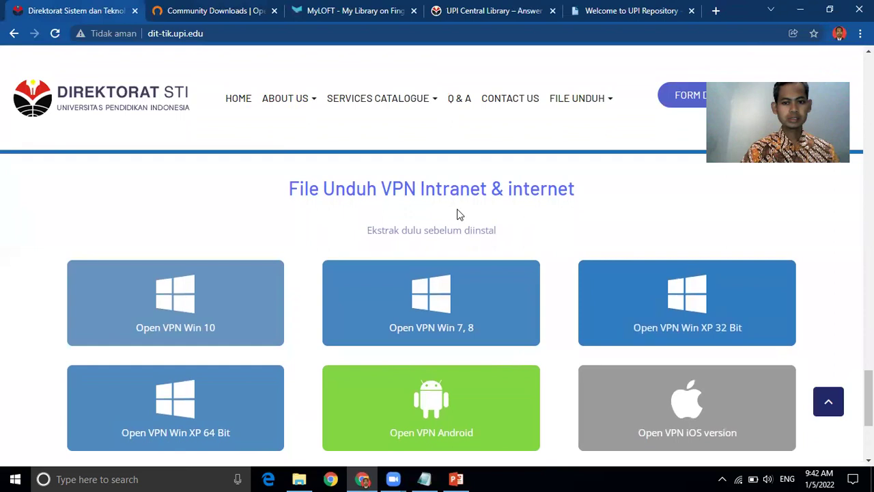
# Step: Highlight 'internet' in the VPN heading, clear it, and switch to the MyLOFT sign-in tab
pyautogui.moveTo(507, 190); pyautogui.dragTo(575, 196)
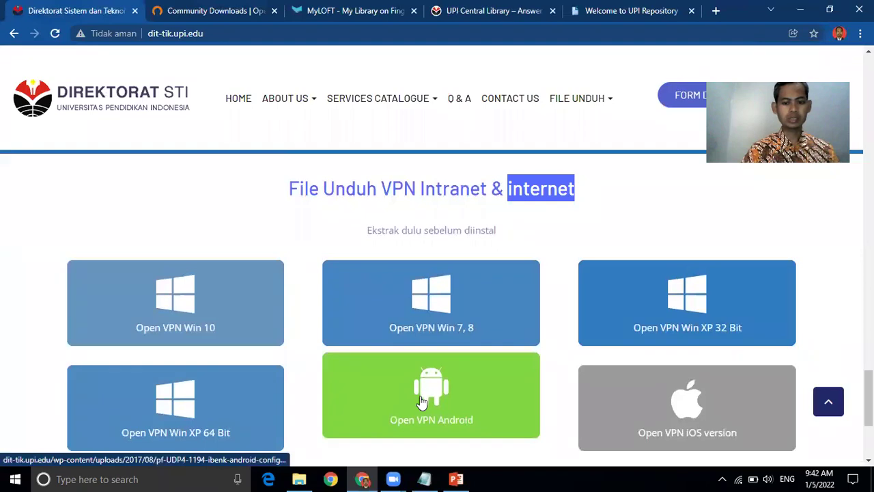
pyautogui.click(203, 186)
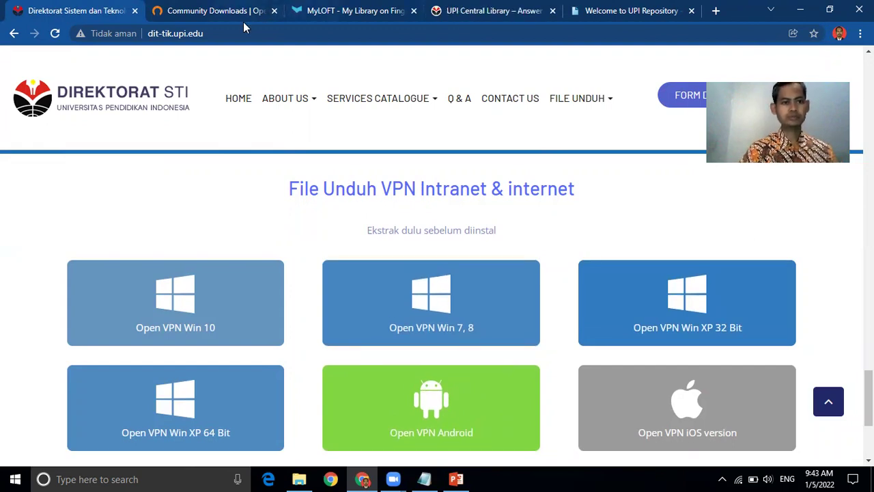
pyautogui.click(321, 10)
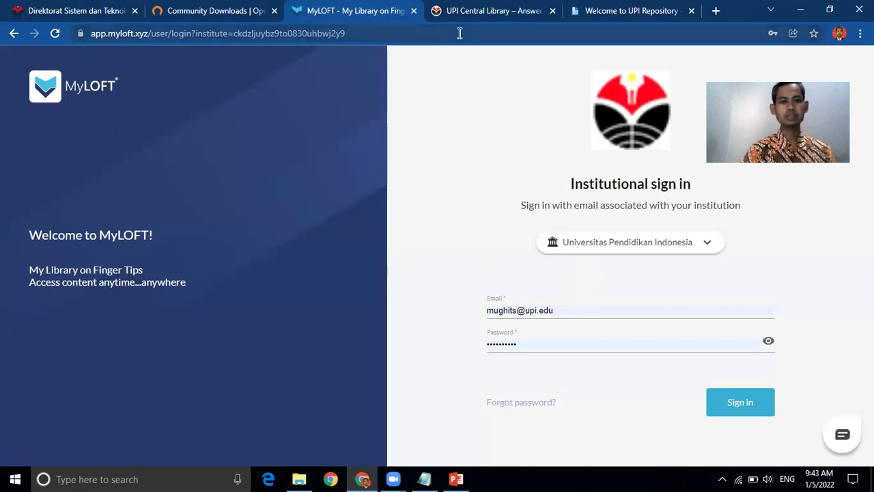
# Step: Show the perpustakaan.upi.edu homepage and scroll down to its MyLOFT Daftar Akun box
pyautogui.click(463, 11)
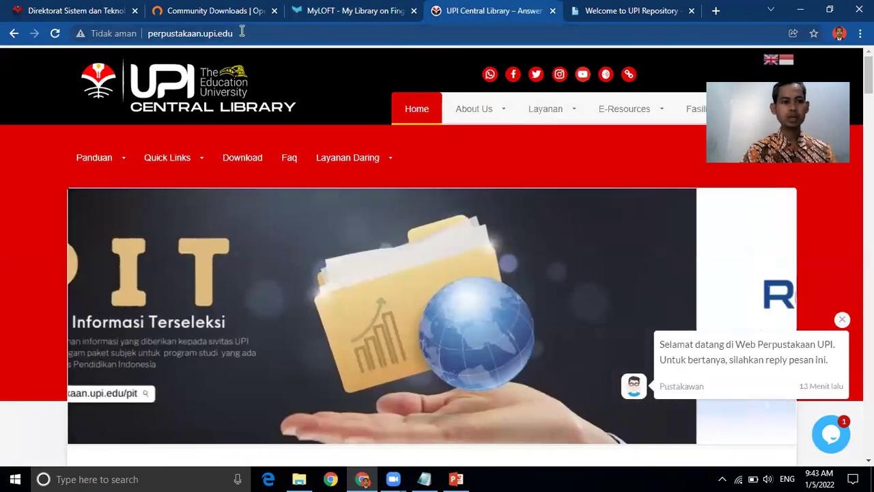
pyautogui.moveTo(232, 33); pyautogui.dragTo(149, 33)
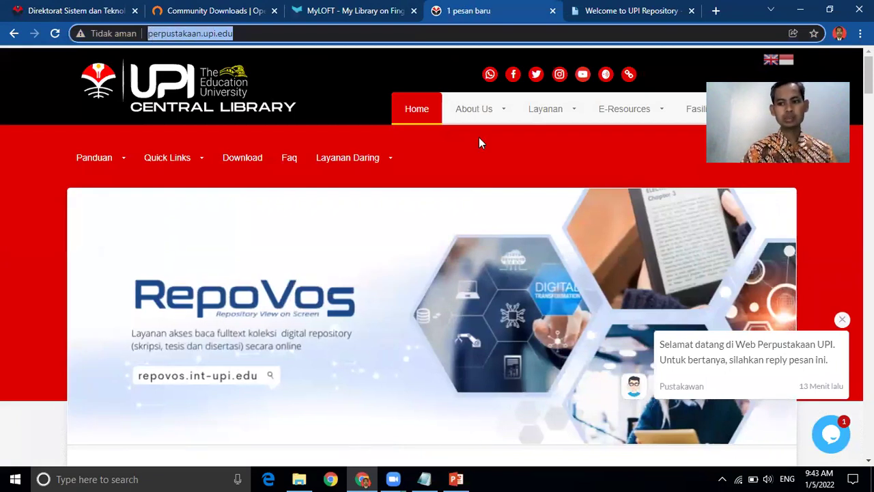
pyautogui.scroll(-15, 688, 140)
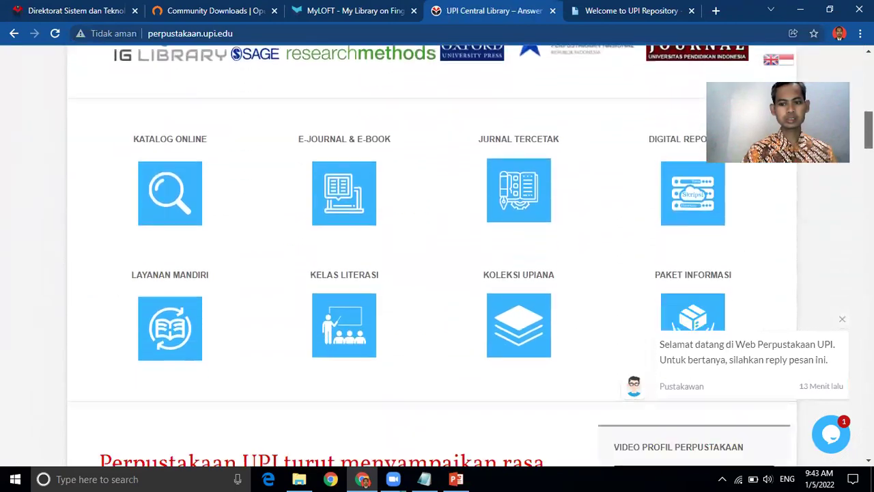
pyautogui.scroll(-9, 688, 140)
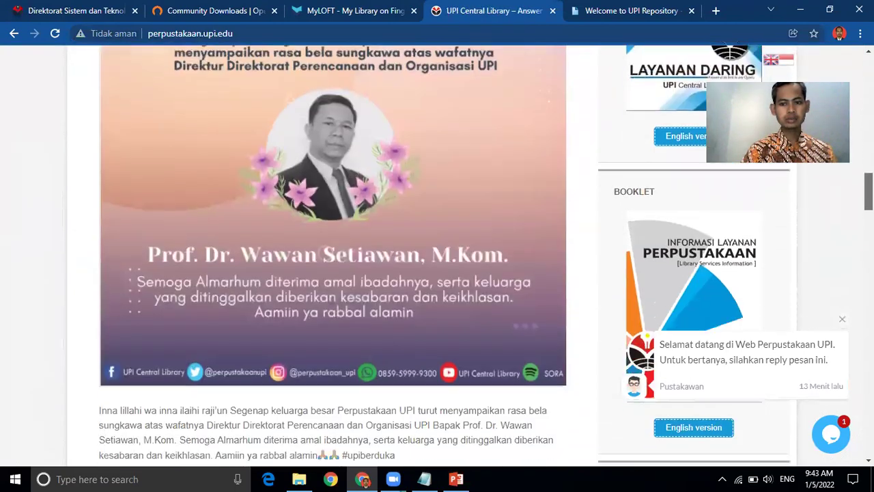
pyautogui.scroll(-4, 671, 213)
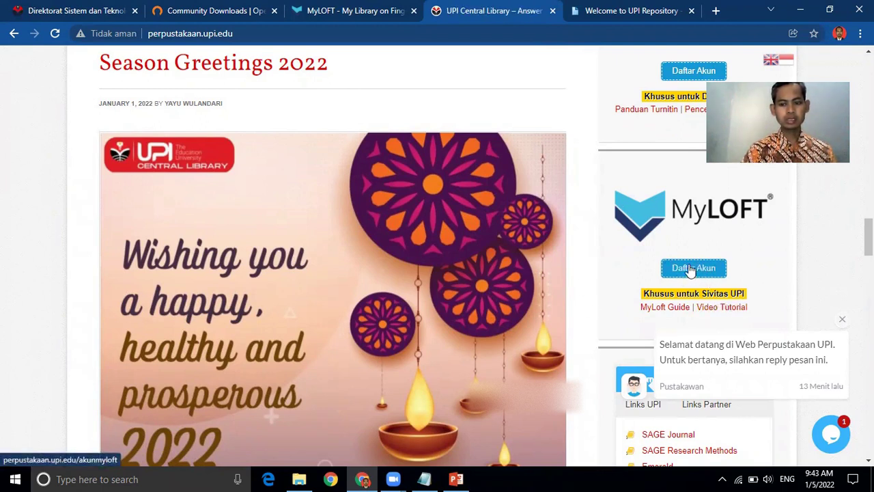
# Step: Open the Pendaftaran Akun MyLoft form and scroll through the Mahasiswa, FPBS and Pendidikan Bahasa Inggris answers
pyautogui.click(692, 268)
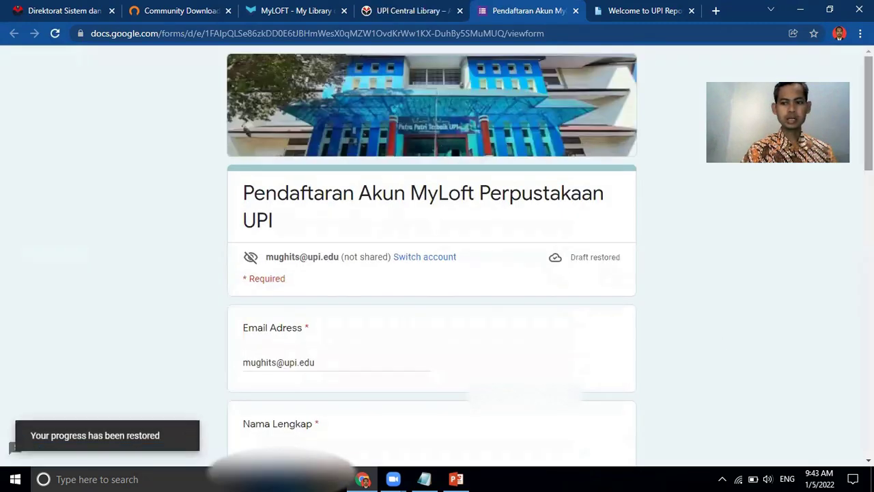
pyautogui.scroll(-2, 431, 273)
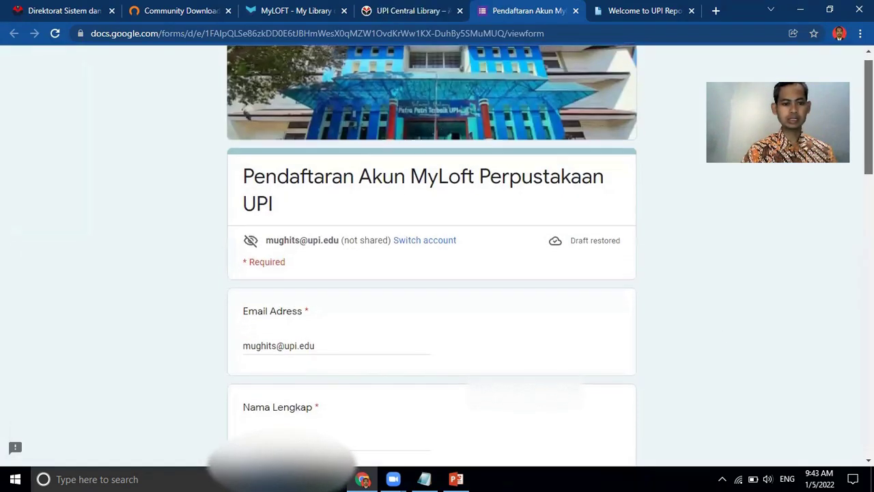
pyautogui.scroll(-1, 432, 273)
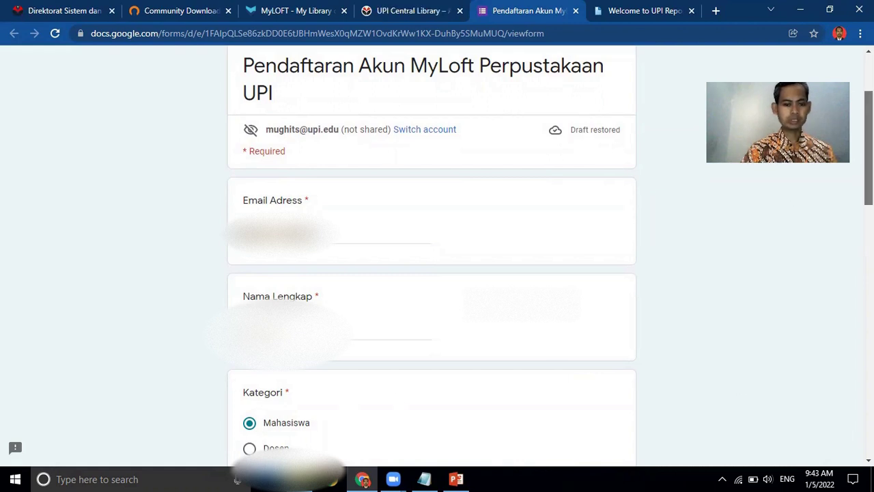
pyautogui.scroll(-3, 432, 273)
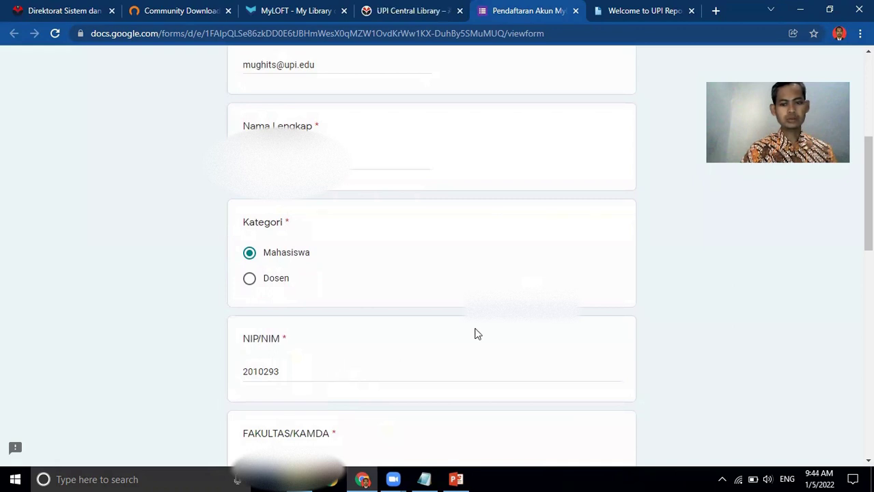
pyautogui.scroll(-3, 474, 332)
pyautogui.scroll(-3, 431, 274)
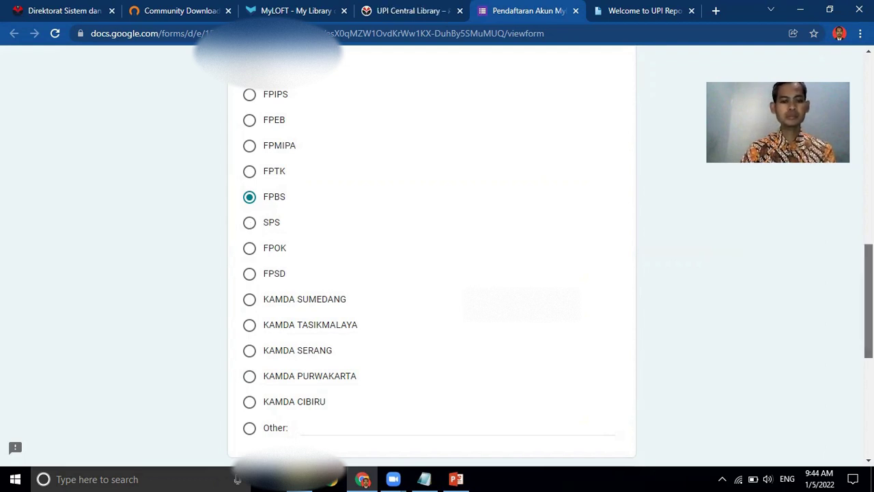
# Step: Review the form down to Submit and back, then return to the MyLOFT tab
pyautogui.scroll(-3, 432, 273)
pyautogui.scroll(1, 431, 273)
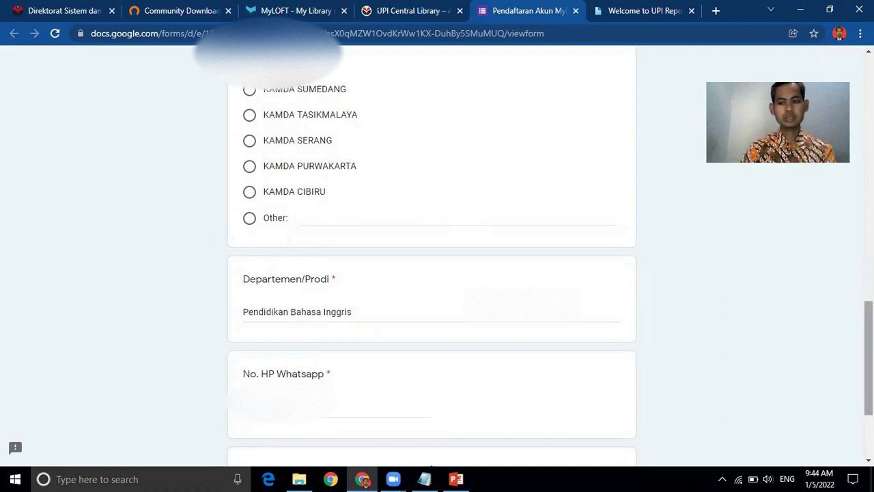
pyautogui.scroll(-2, 431, 260)
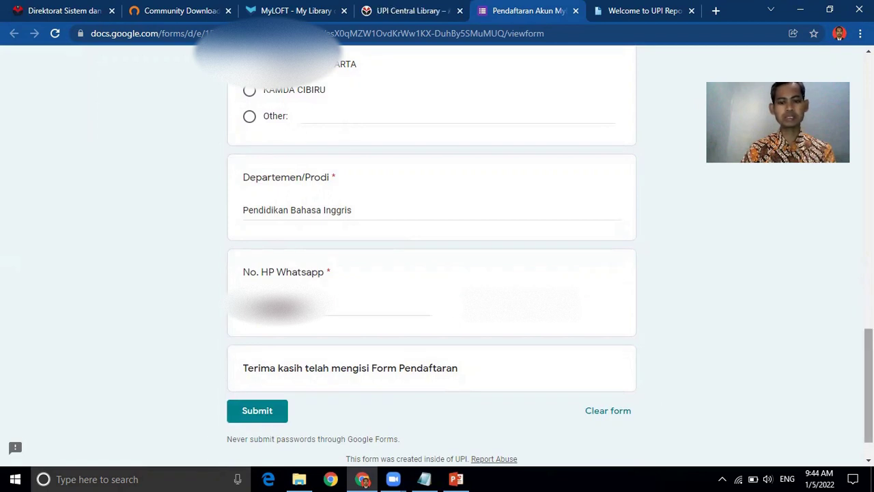
pyautogui.scroll(15, 431, 260)
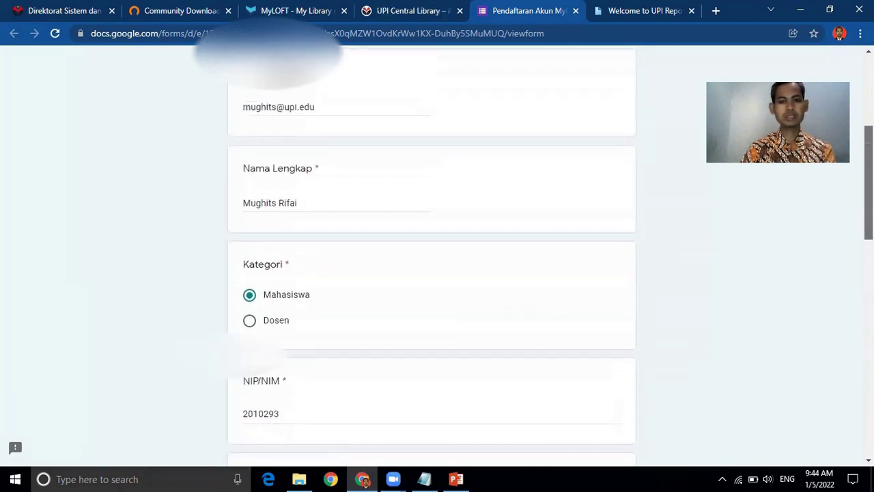
pyautogui.scroll(1, 432, 259)
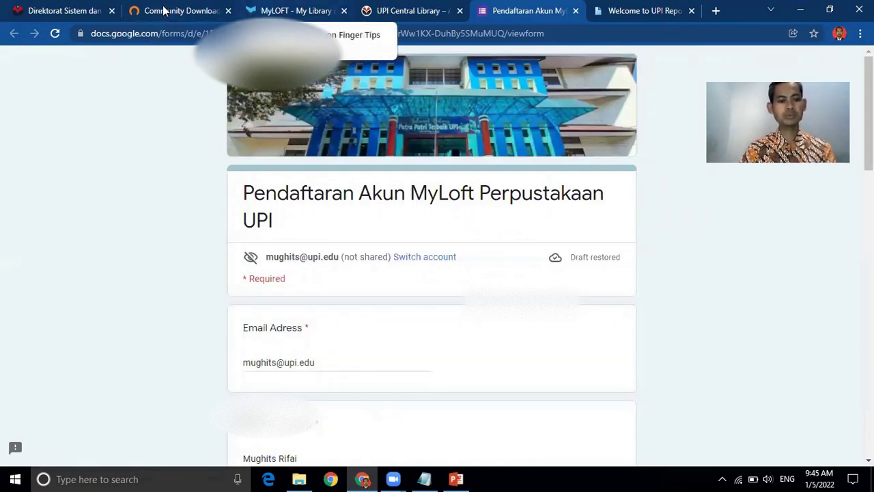
pyautogui.hotkey('ctrl', '3')
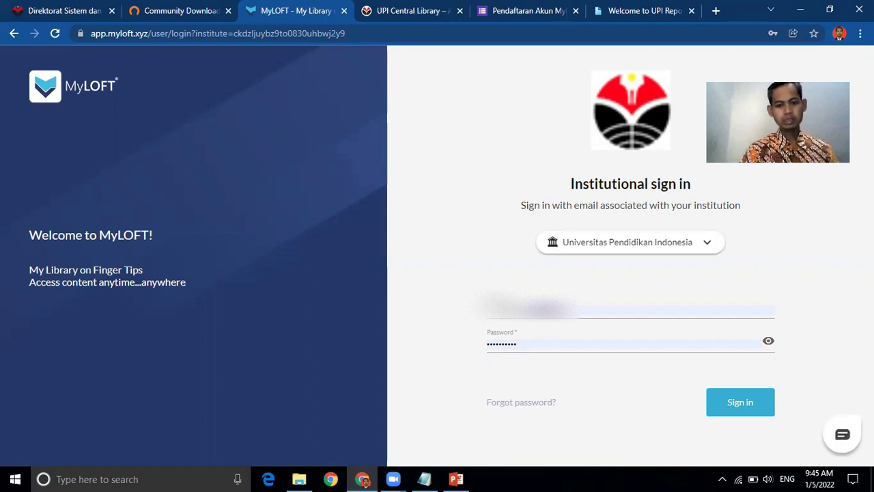
# Step: Sign in to MyLOFT with the pre-filled Universitas Pendidikan Indonesia account
pyautogui.click(737, 405)
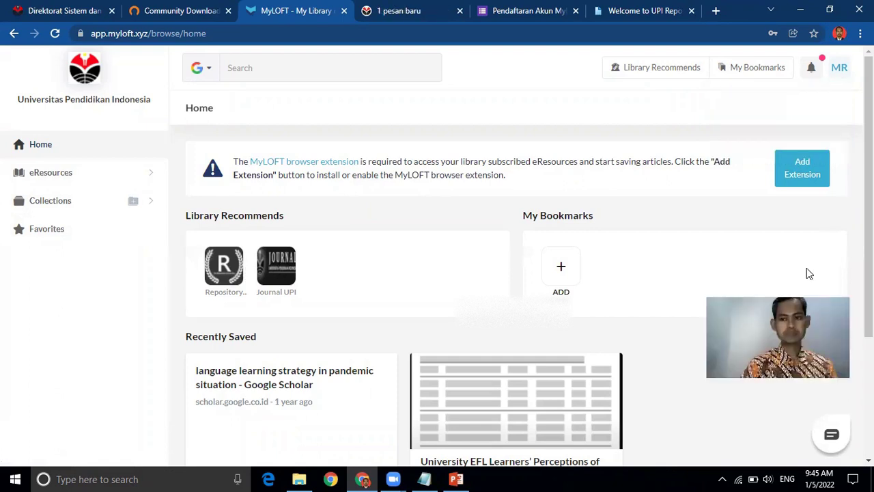
# Step: Install the MyLOFT extension from the Chrome Web Store, confirming with Tambahkan ekstensi
pyautogui.click(800, 170)
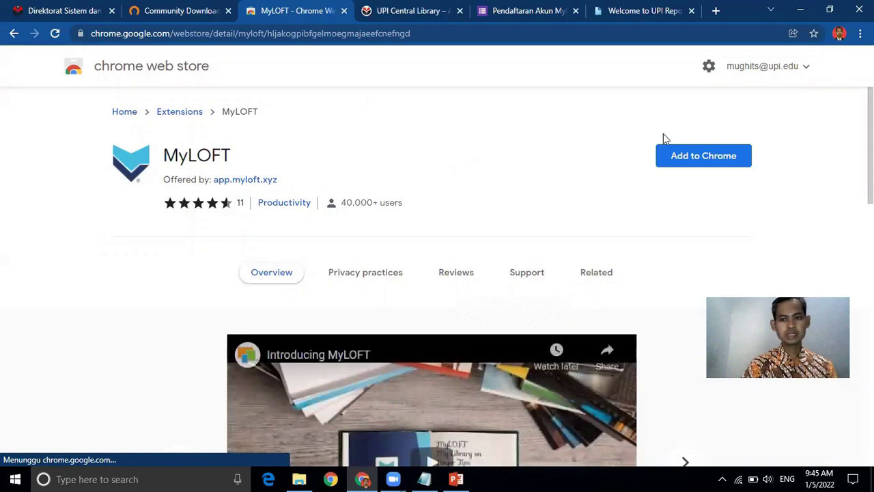
pyautogui.click(687, 160)
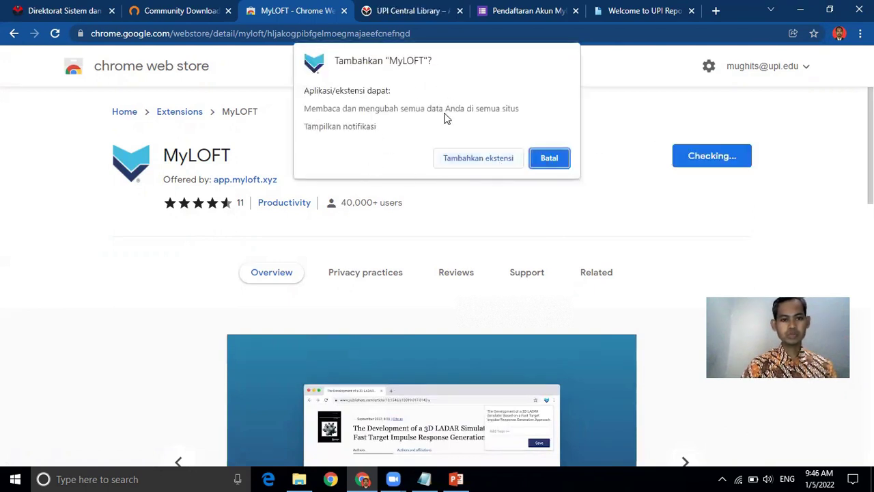
pyautogui.click(464, 160)
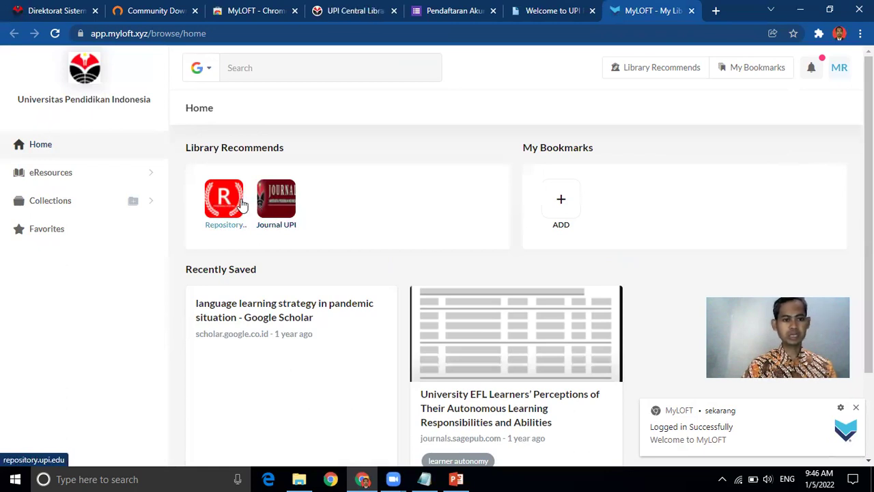
# Step: Open the Journal UPI portal from Library Recommends and go to the Indonesian Journal of Applied Linguistics
pyautogui.click(269, 205)
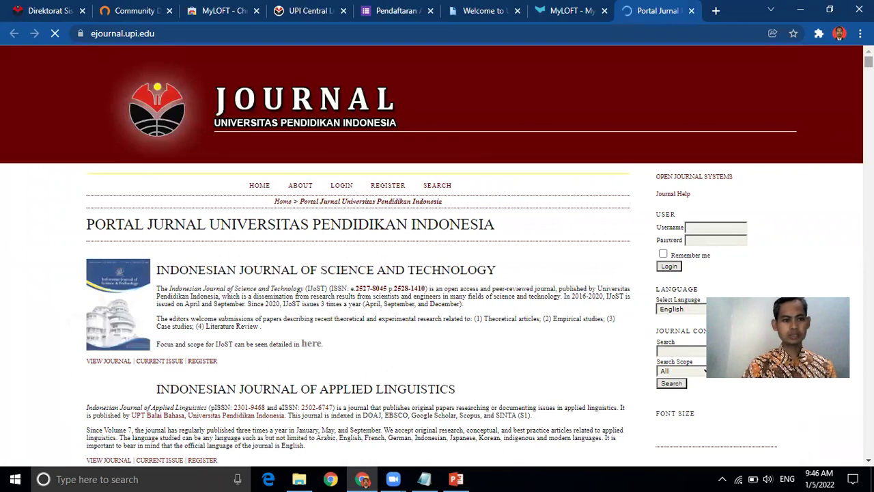
pyautogui.scroll(-3, 139, 391)
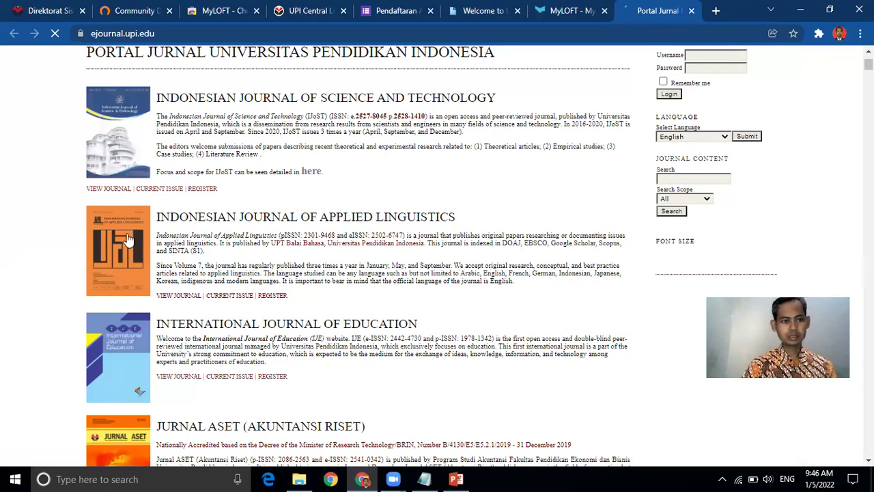
pyautogui.click(292, 207)
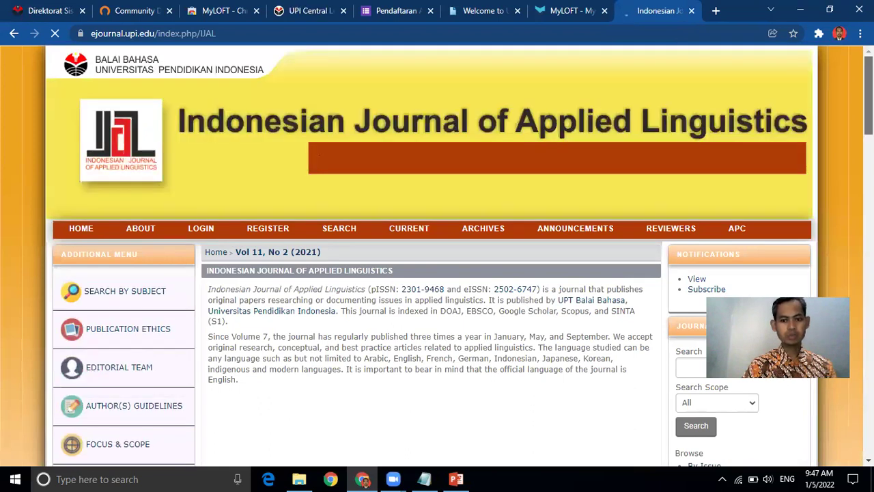
# Step: Scroll to the article "I Have to Teach the 'English' English" and down to its Full Text section
pyautogui.scroll(-3, 437, 273)
pyautogui.scroll(-5, 437, 273)
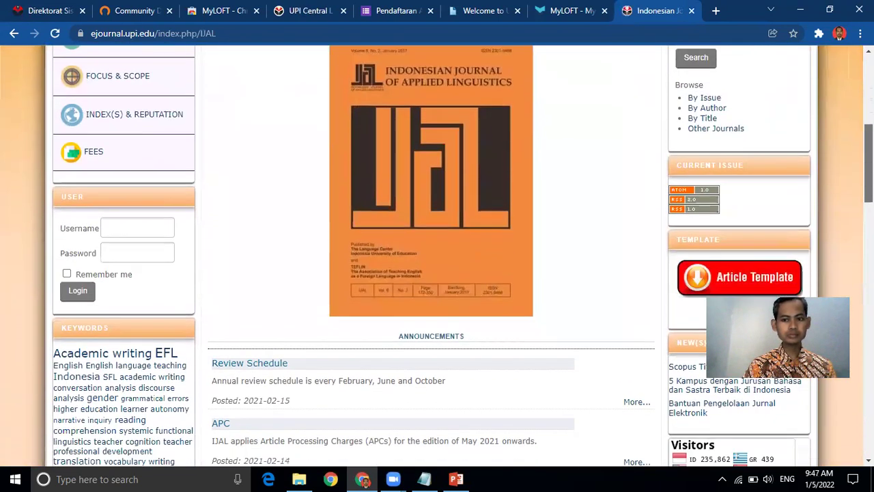
pyautogui.scroll(-6, 437, 273)
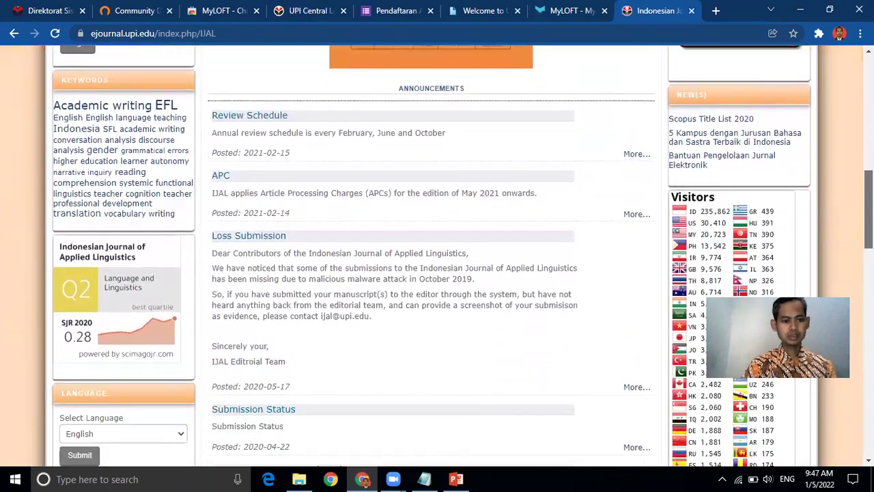
pyautogui.scroll(-5, 437, 273)
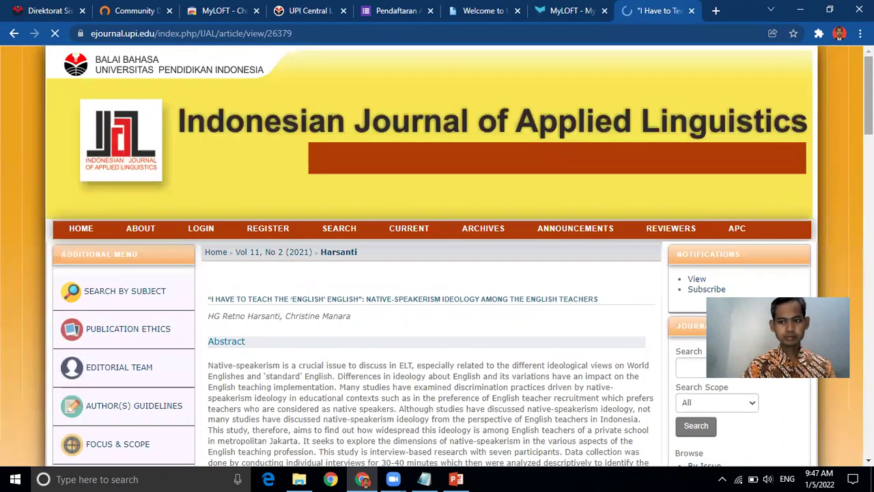
pyautogui.scroll(-2, 437, 273)
pyautogui.scroll(-2, 471, 331)
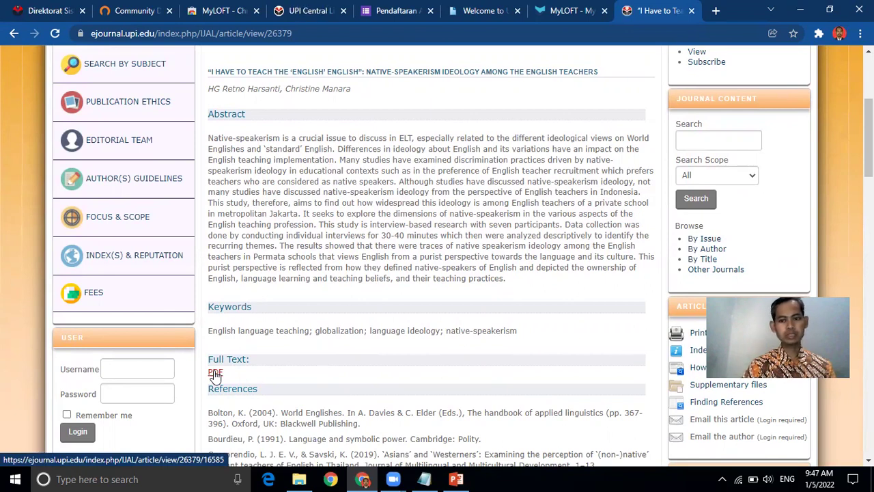
# Step: View the article's full-text PDF, then open the UPI Repository from MyLOFT's Library Recommends
pyautogui.click(215, 373)
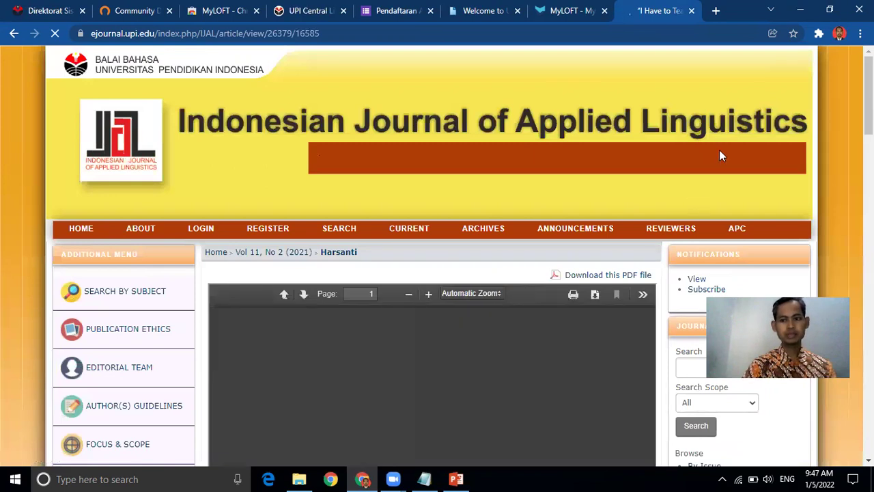
pyautogui.scroll(-1, 719, 154)
pyautogui.scroll(-2, 669, 167)
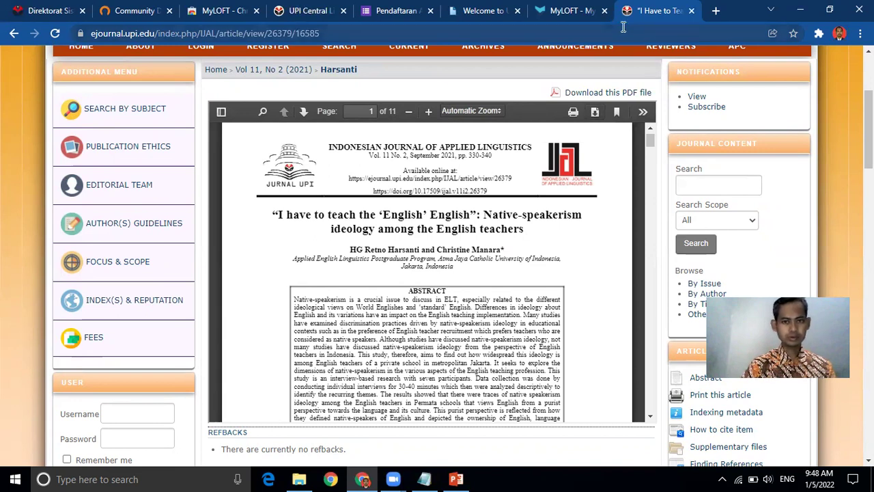
pyautogui.hotkey('ctrl', 'shift', 'Tab')
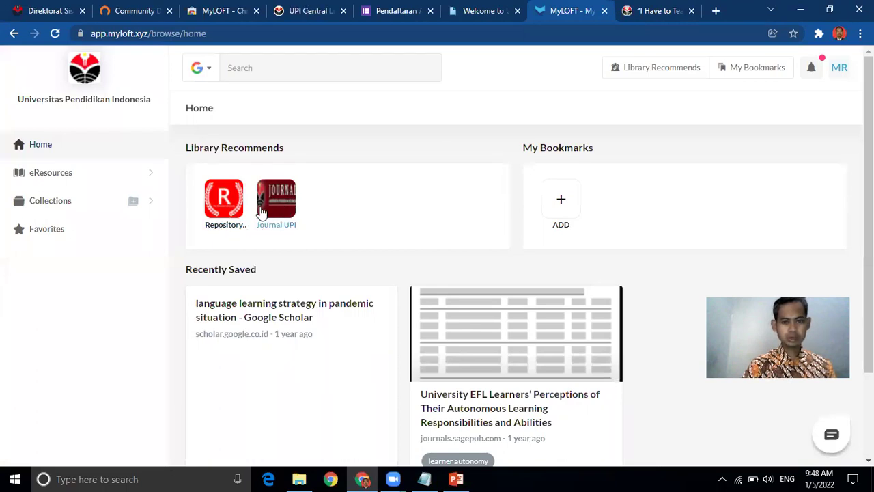
pyautogui.click(221, 212)
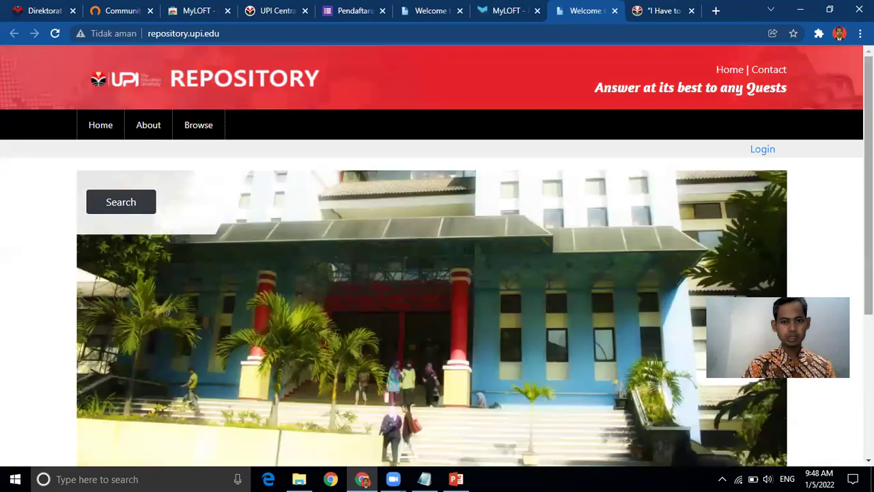
# Step: Run a repository advanced search for titles matching 'english', returning 199 results
pyautogui.scroll(-3, 437, 256)
pyautogui.scroll(1, 437, 255)
pyautogui.scroll(3, 244, 243)
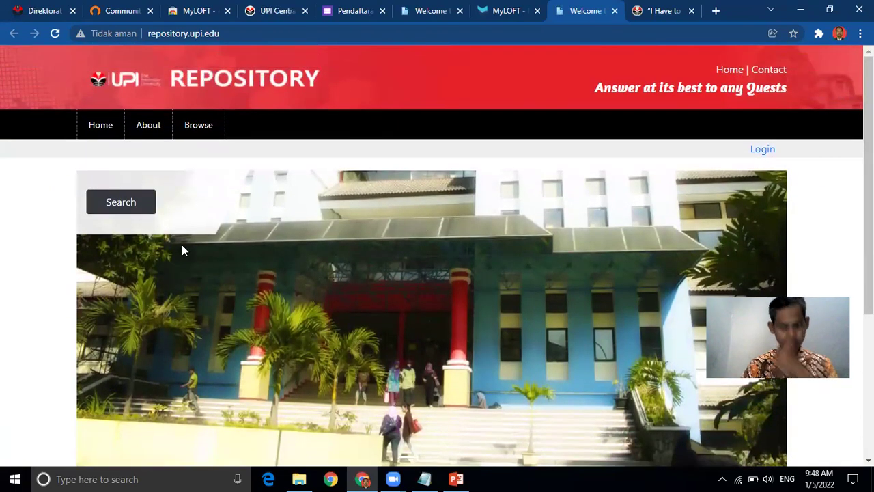
pyautogui.click(120, 203)
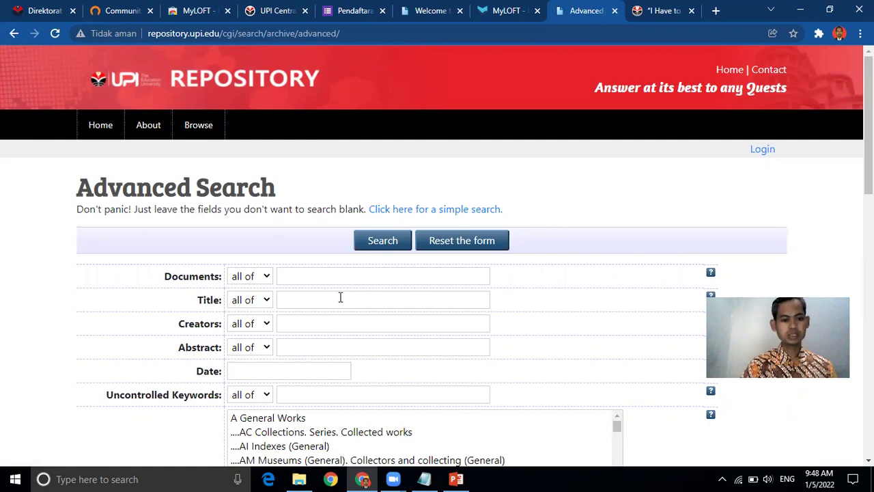
pyautogui.click(340, 299)
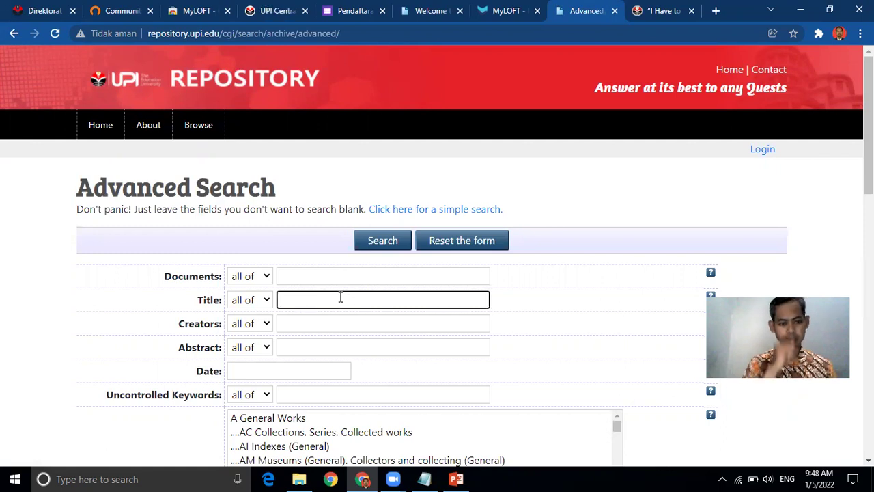
pyautogui.write('english')
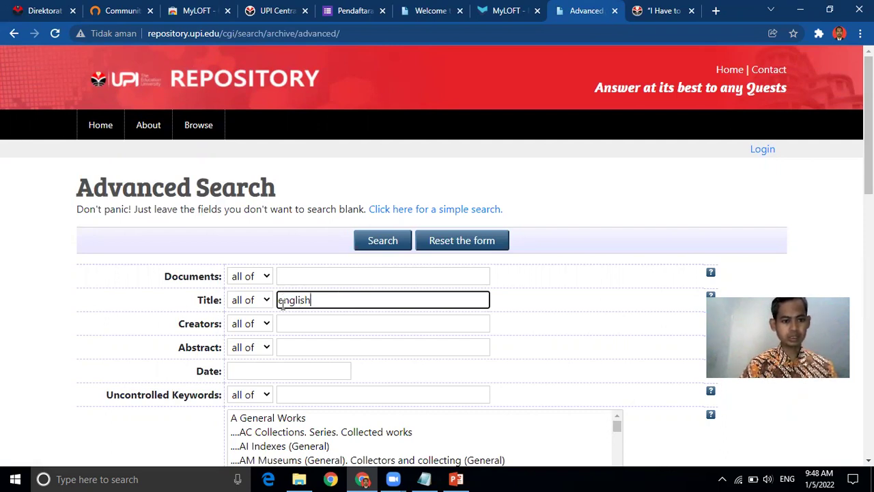
pyautogui.click(388, 243)
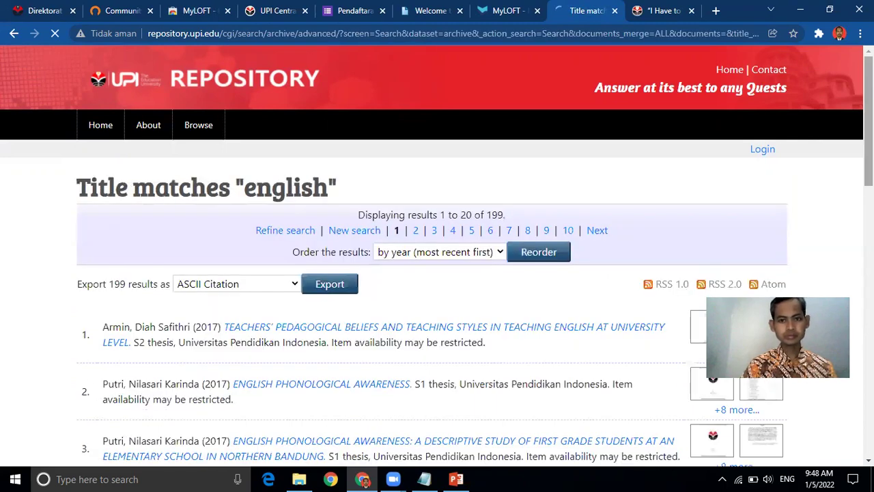
# Step: Open the third result, the 2017 English phonological awareness thesis, and scroll to its chapter PDFs
pyautogui.scroll(-2, 768, 164)
pyautogui.scroll(-4, 437, 273)
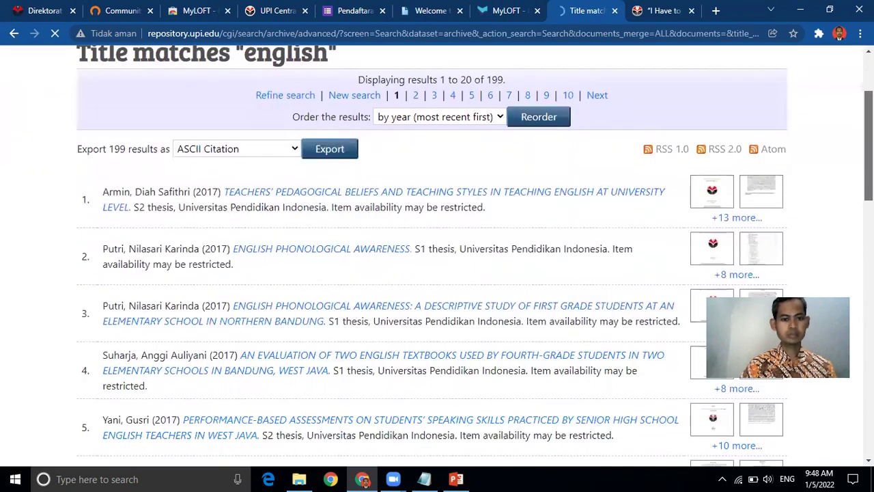
pyautogui.scroll(2, 437, 273)
pyautogui.scroll(1, 521, 268)
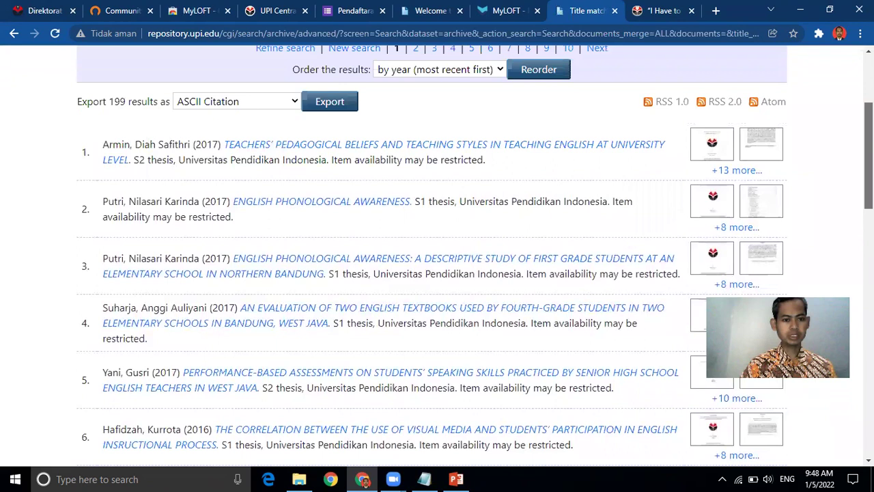
pyautogui.click(511, 277)
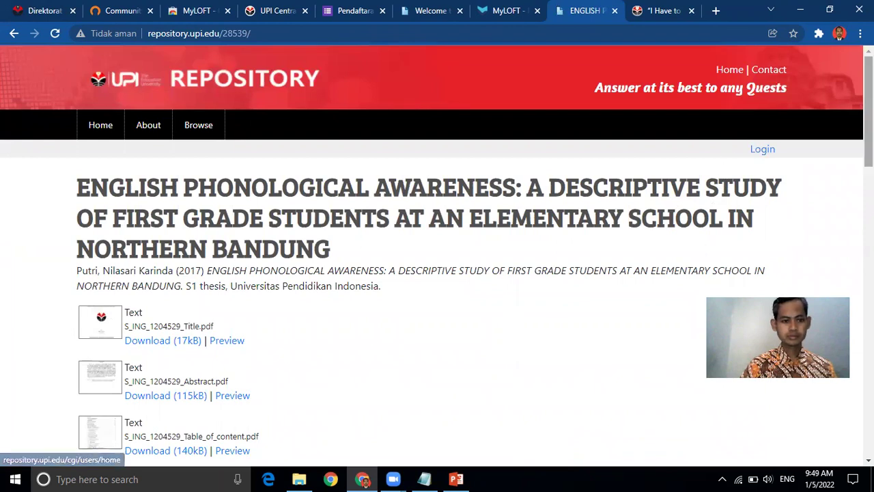
pyautogui.scroll(-2, 723, 155)
pyautogui.scroll(-1, 437, 256)
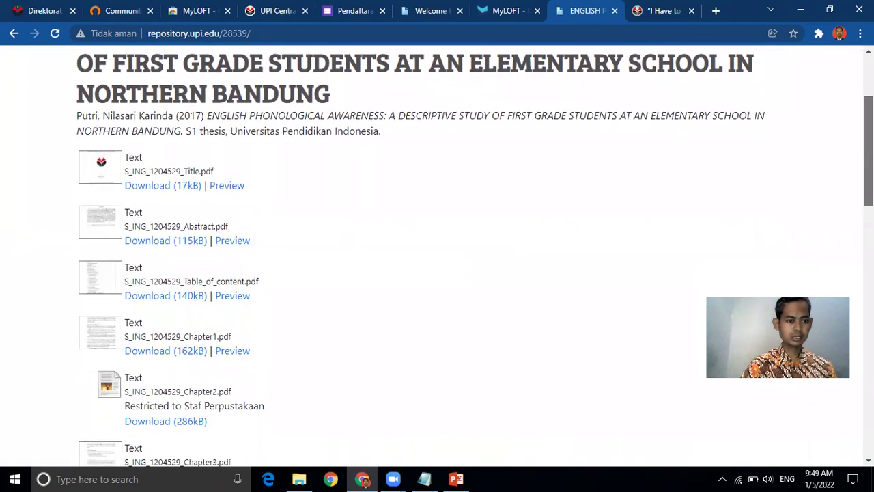
pyautogui.scroll(1, 437, 256)
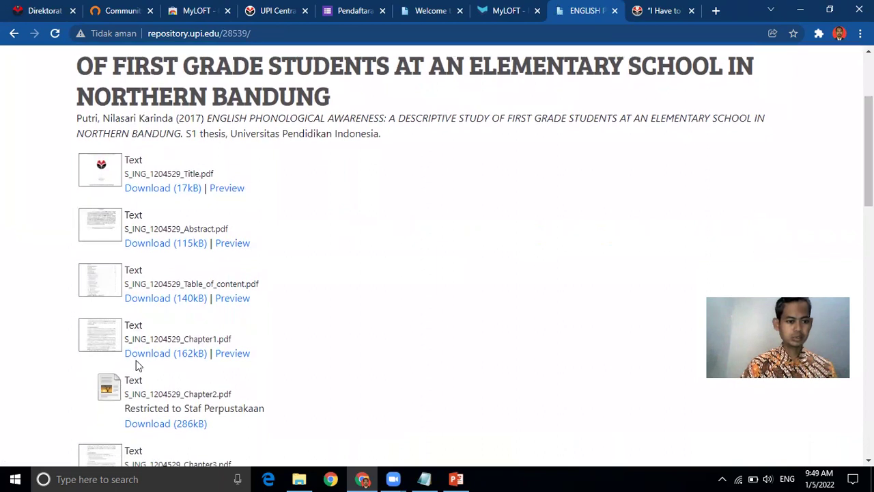
# Step: Open S_ING_1204529_Chapter1.pdf (162kB) and skim its first page before returning to the top
pyautogui.click(160, 354)
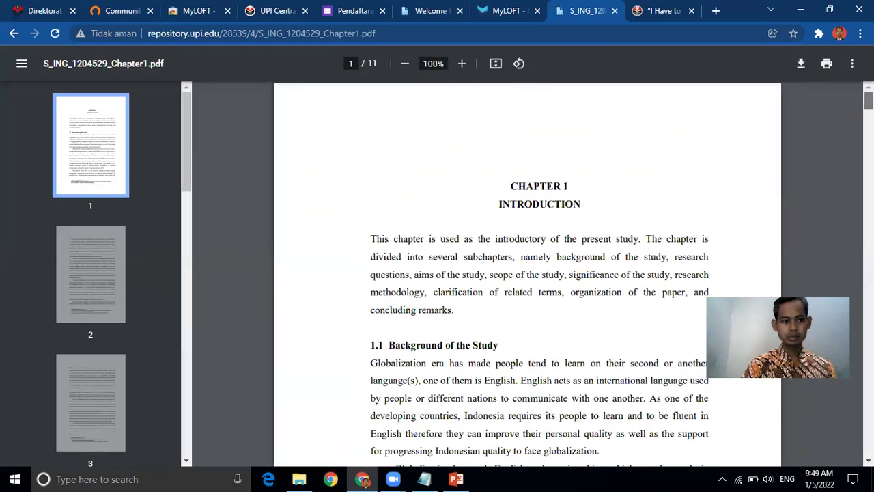
pyautogui.scroll(-10, 526, 273)
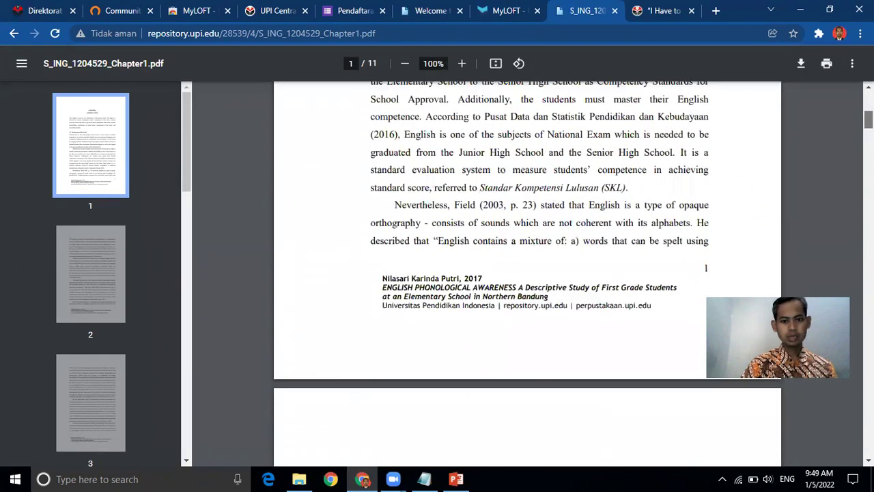
pyautogui.scroll(2, 526, 274)
pyautogui.scroll(-2, 526, 273)
pyautogui.scroll(10, 526, 273)
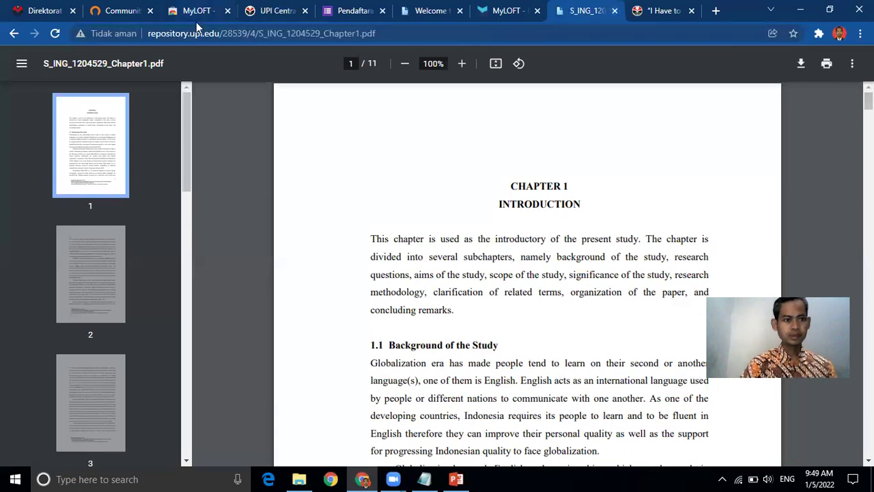
# Step: Switch to the UPI Central tab, minimize Chrome and Notepad, and bring up the RepoVOS File Explorer folder
pyautogui.click(271, 12)
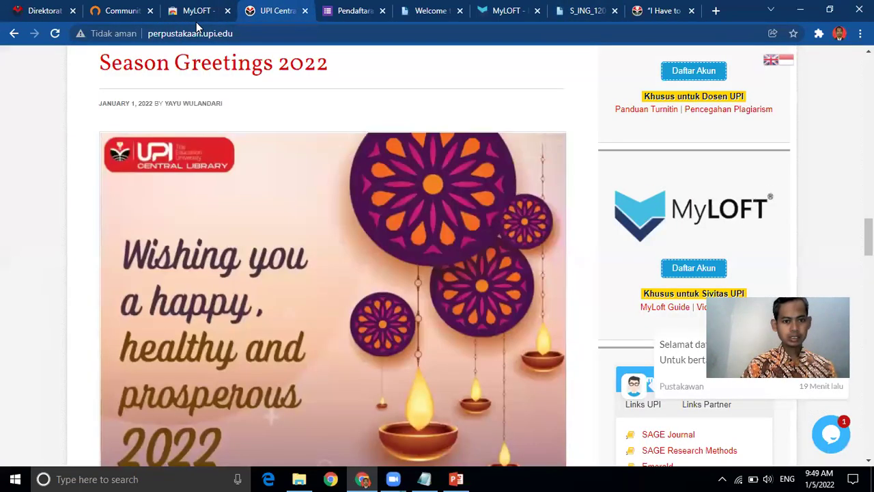
pyautogui.click(800, 10)
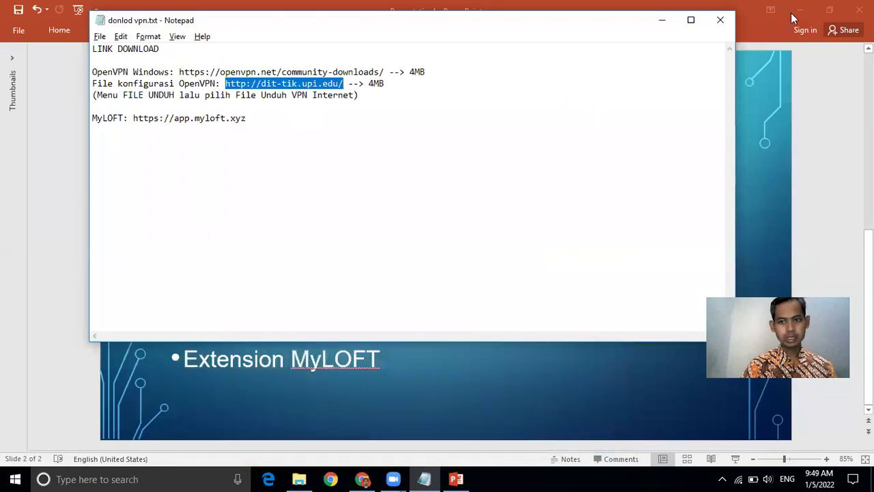
pyautogui.click(802, 13)
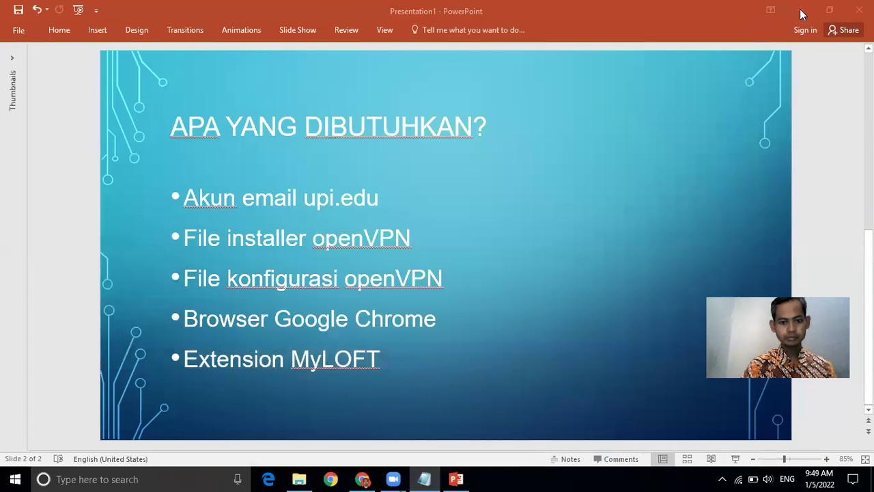
pyautogui.click(299, 479)
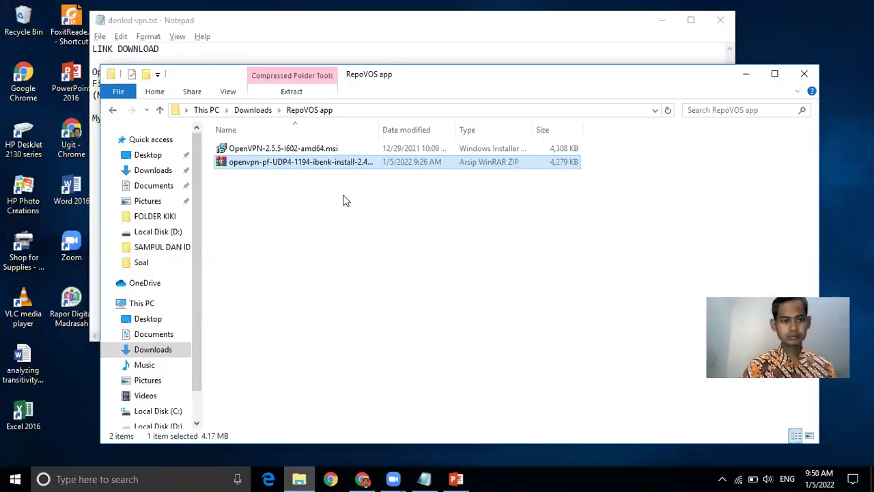
# Step: Maximize Explorer, extract the openvpn-pf zip here with Ekstrak disini, and launch OpenVPN-2.5.5-I602-amd64.msi
pyautogui.click(774, 74)
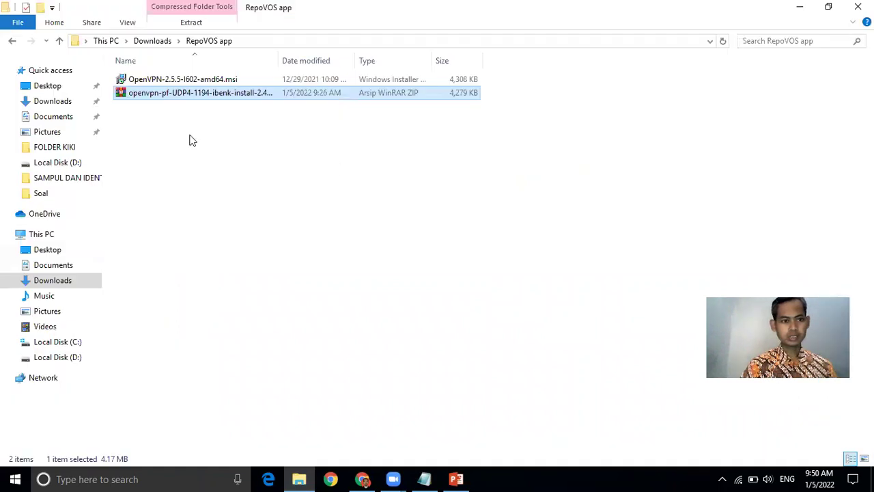
pyautogui.click(172, 79)
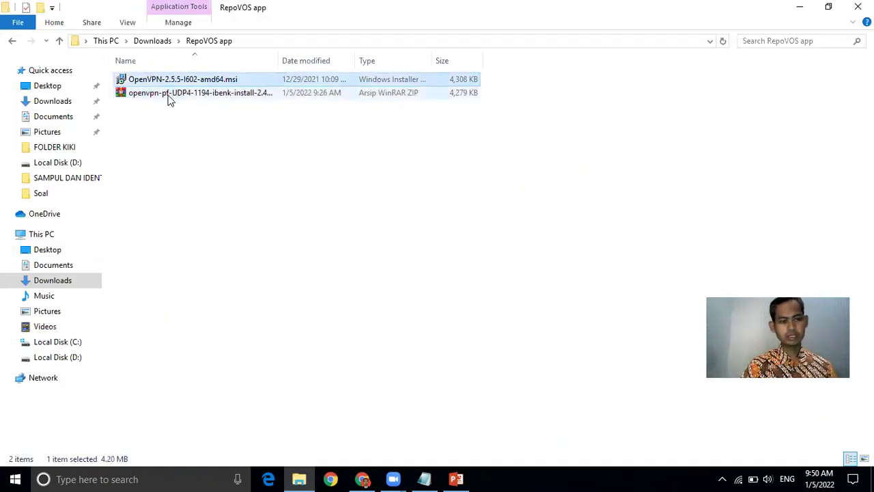
pyautogui.click(171, 98)
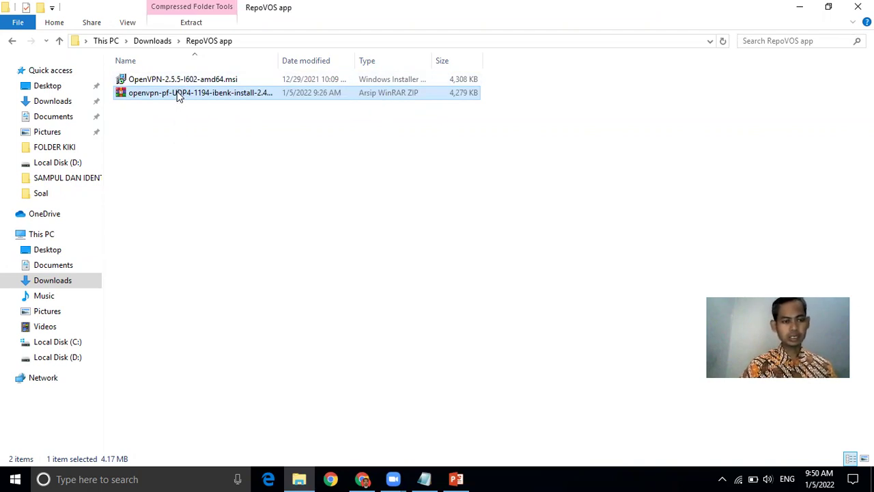
pyautogui.rightClick(177, 95)
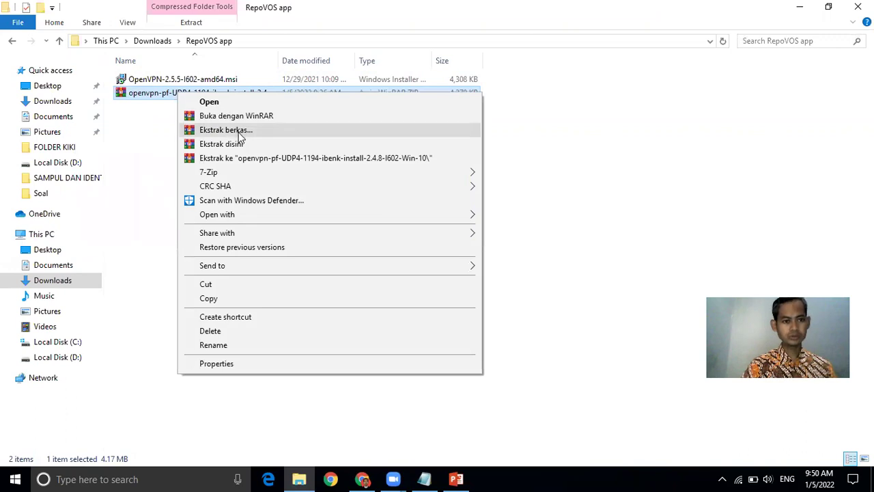
pyautogui.click(216, 145)
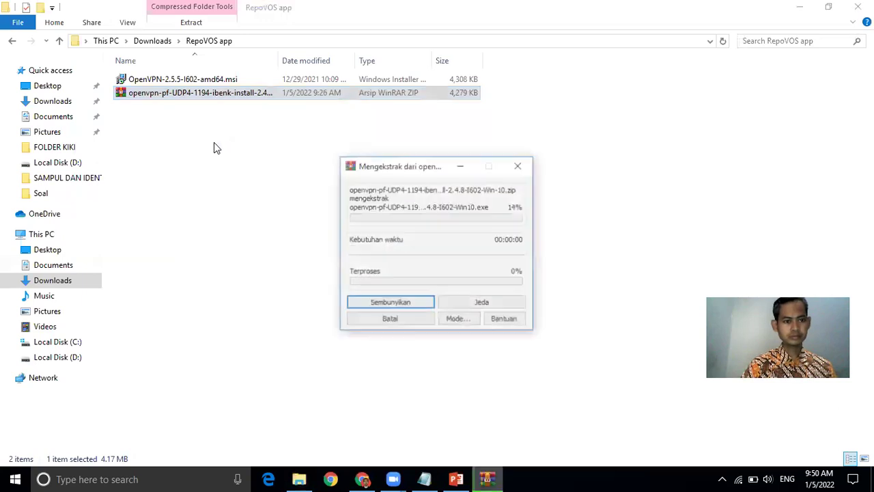
pyautogui.doubleClick(162, 80)
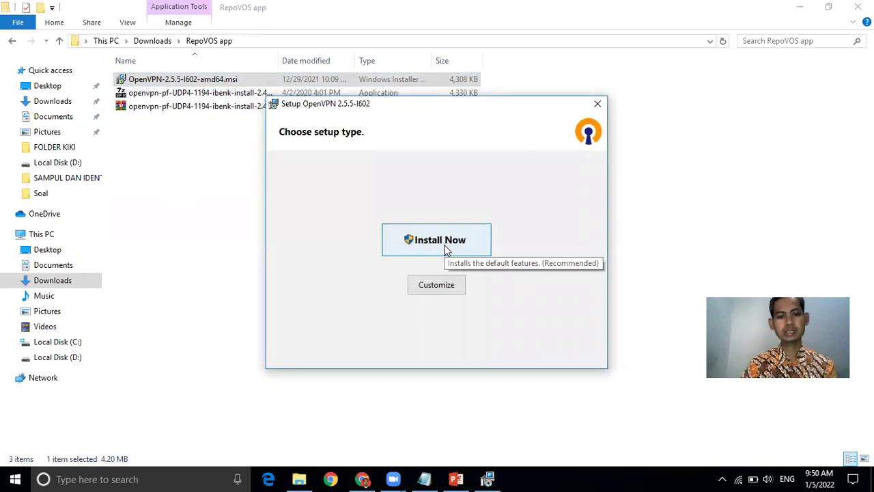
# Step: Install OpenVPN 2.5.5 with default features until the Installing Completed page appears
pyautogui.click(445, 249)
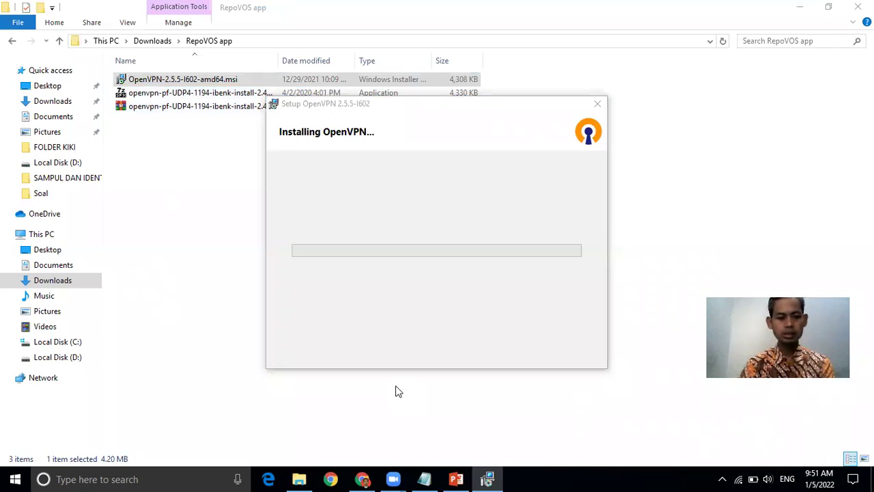
pyautogui.click(360, 330)
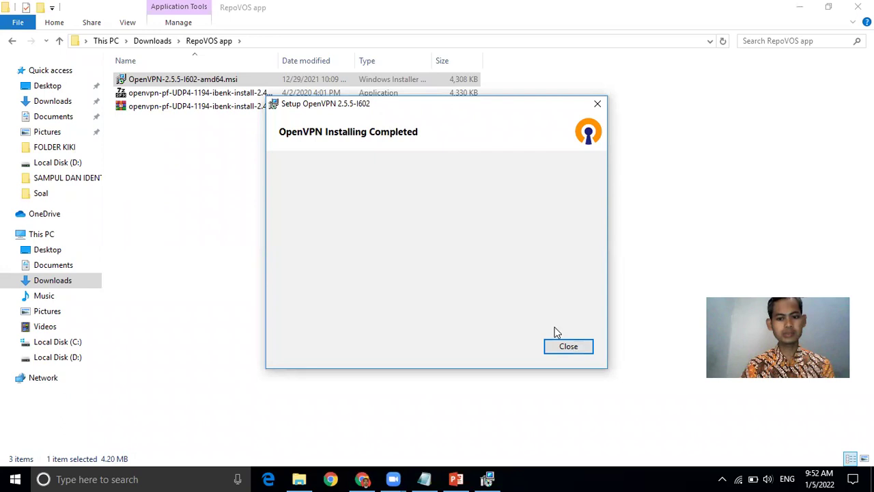
# Step: Close the setup, launch OpenVPN GUI, dismiss its no-profiles warning, and run the openvpn-pf-UDP4 installer
pyautogui.click(567, 347)
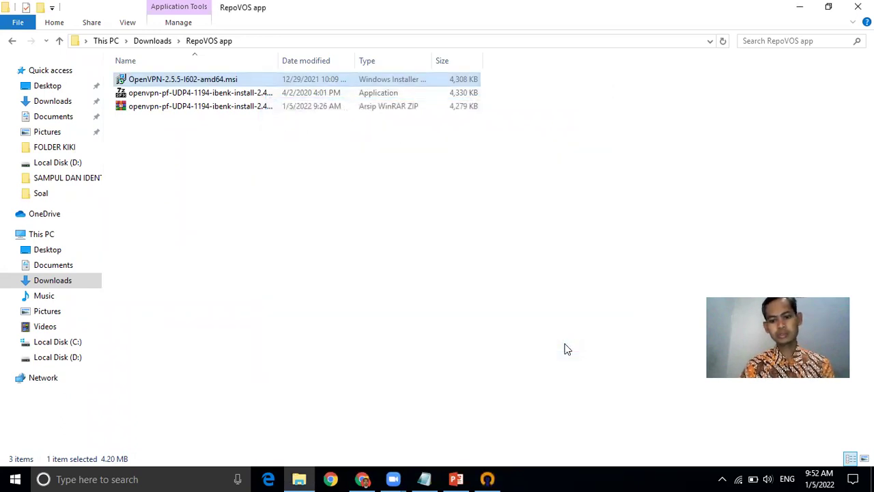
pyautogui.click(496, 478)
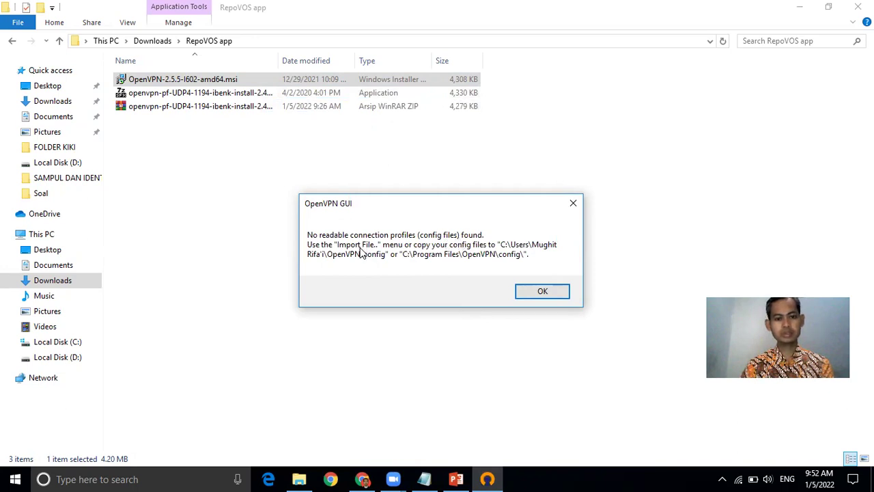
pyautogui.click(541, 292)
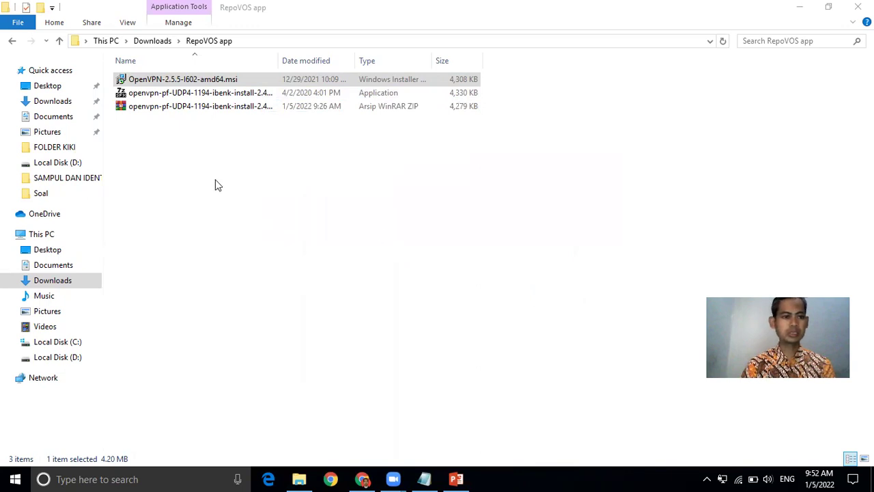
pyautogui.click(176, 92)
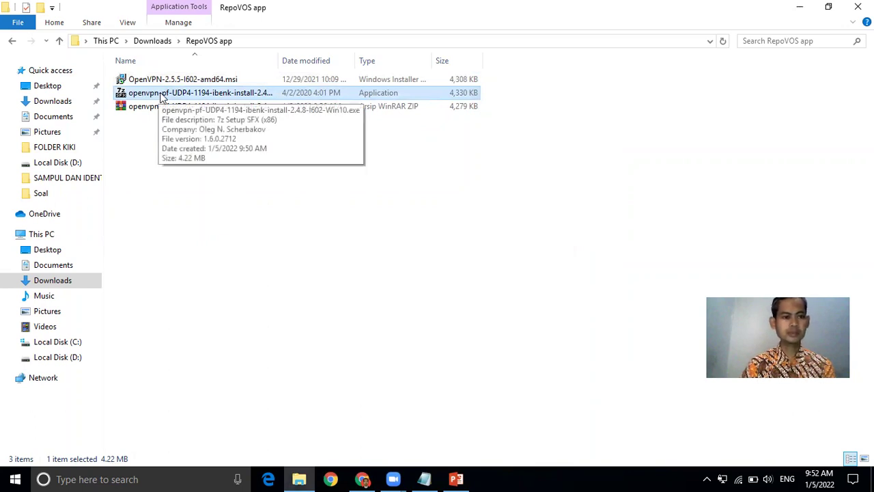
pyautogui.doubleClick(162, 97)
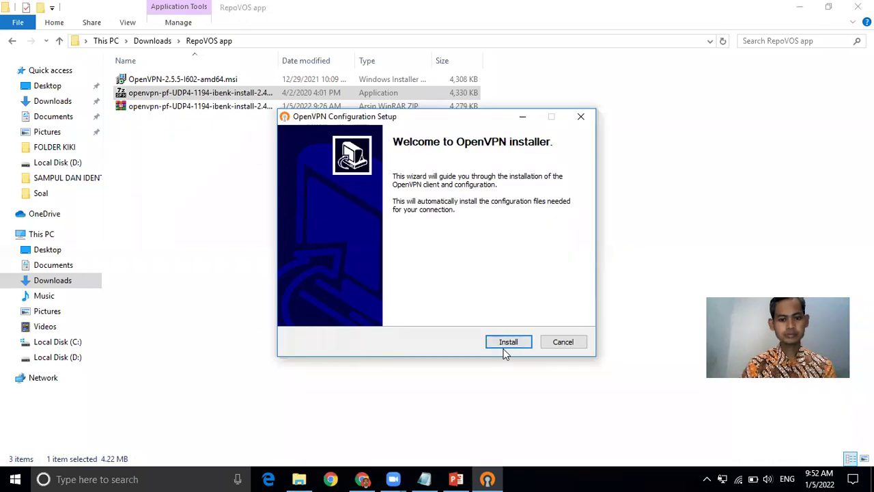
# Step: Install the VPN configuration and certificate files, check the hidden tray icons, and return to Chrome
pyautogui.click(508, 342)
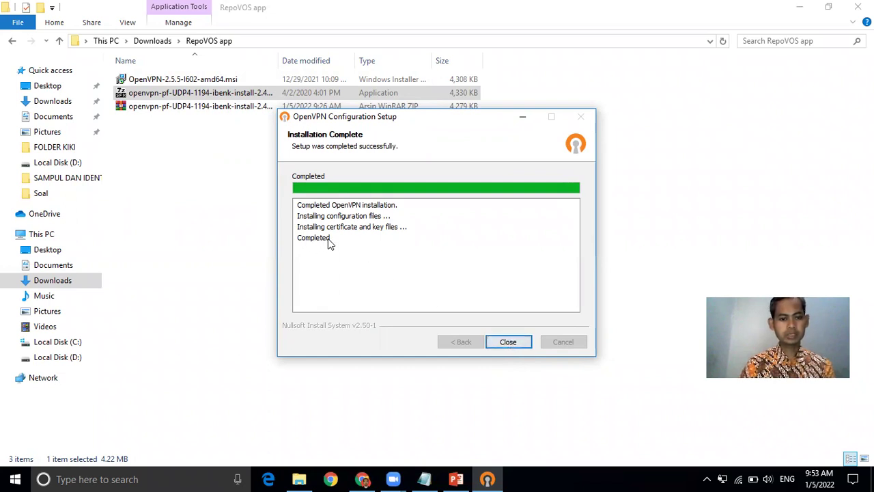
pyautogui.click(508, 343)
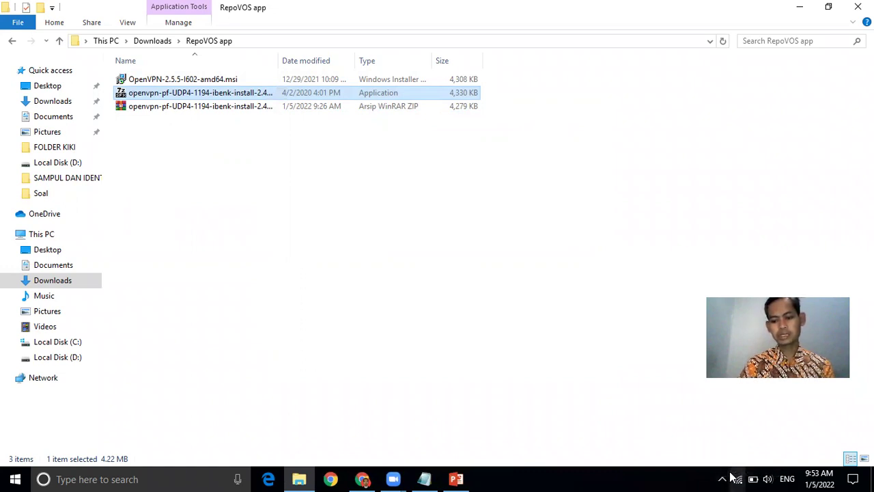
pyautogui.click(721, 478)
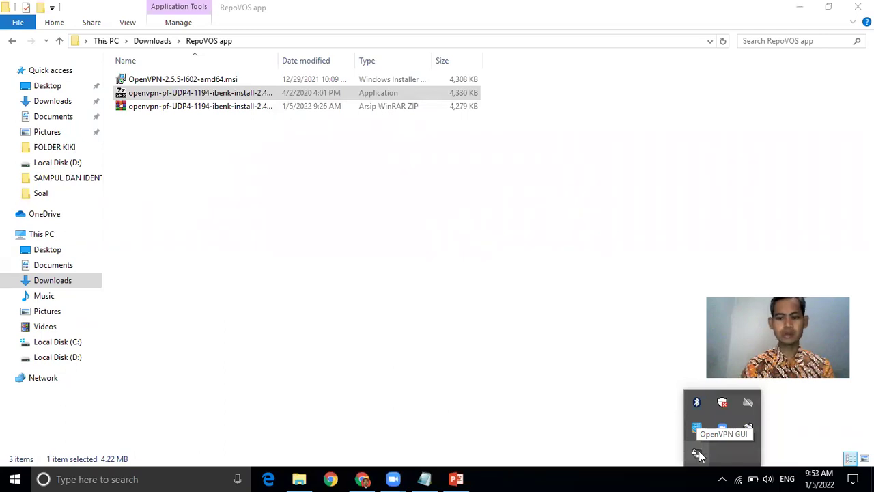
pyautogui.click(540, 357)
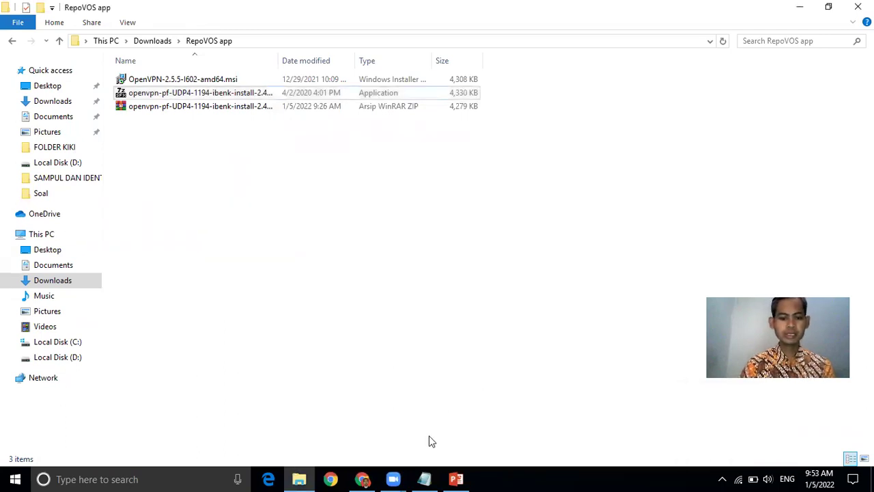
pyautogui.click(370, 477)
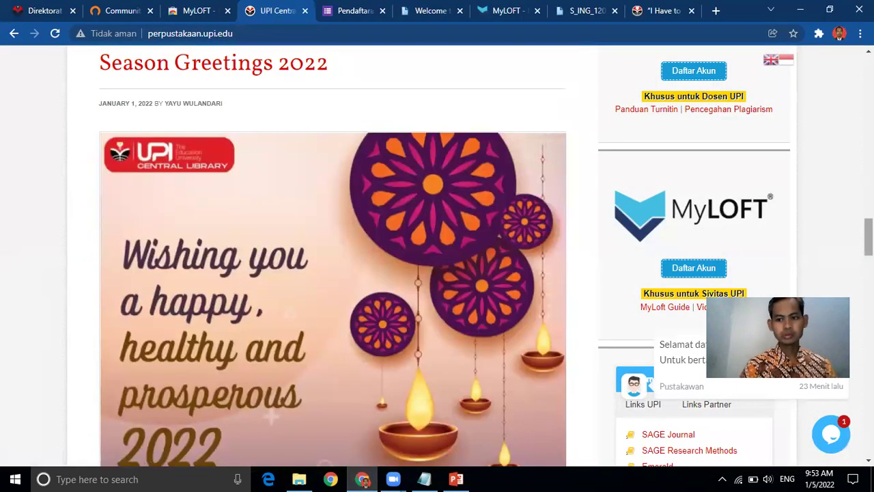
# Step: Scroll up to the UPI library's e-resource logos and open SAGE Journals in a new tab
pyautogui.scroll(15, 437, 273)
pyautogui.scroll(2, 409, 280)
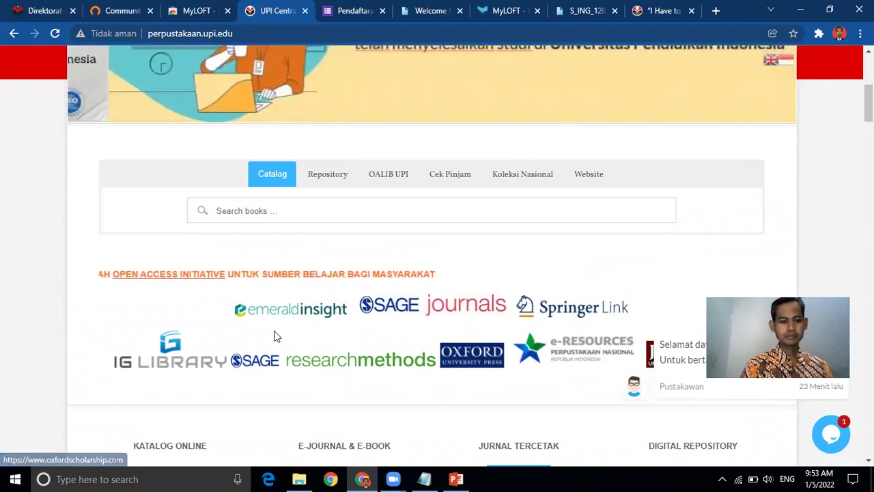
pyautogui.click(396, 308)
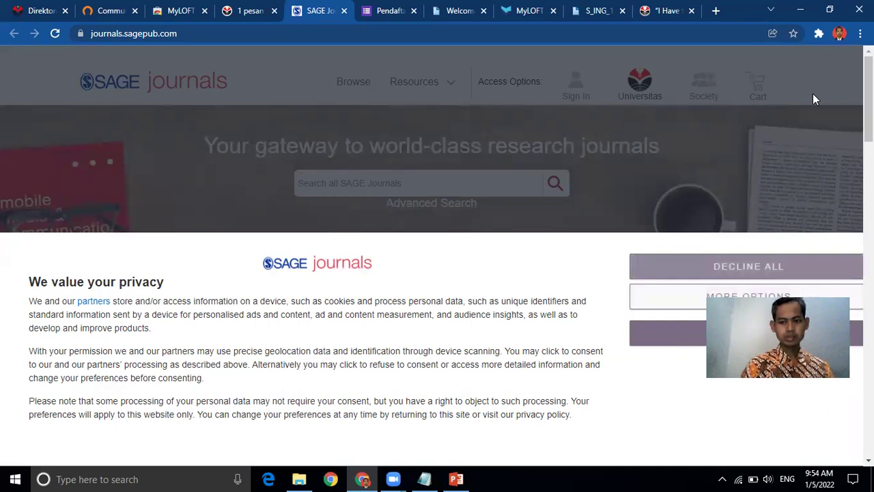
# Step: Accept all SAGE Journals cookies and reveal the hidden system tray icons
pyautogui.click(717, 329)
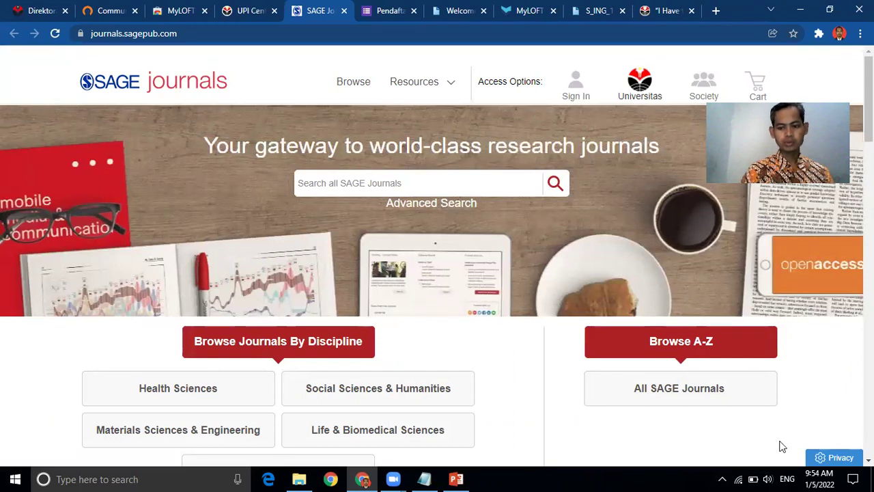
pyautogui.click(723, 478)
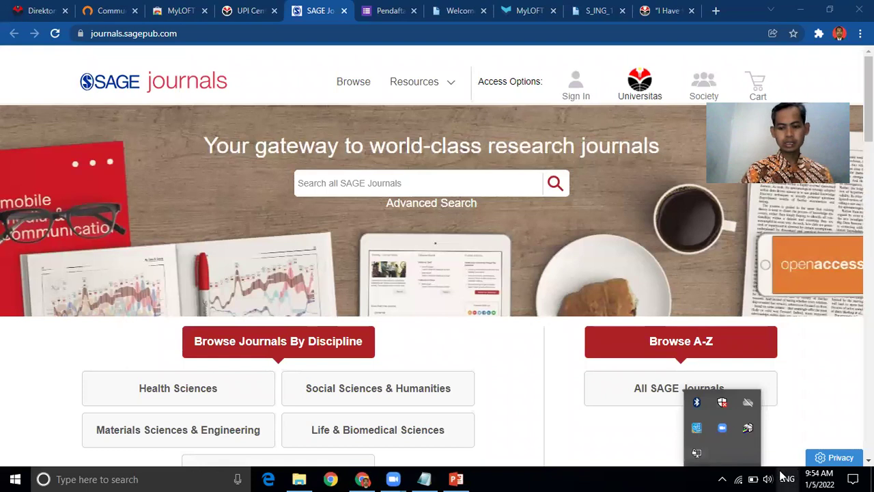
pyautogui.rightClick(694, 456)
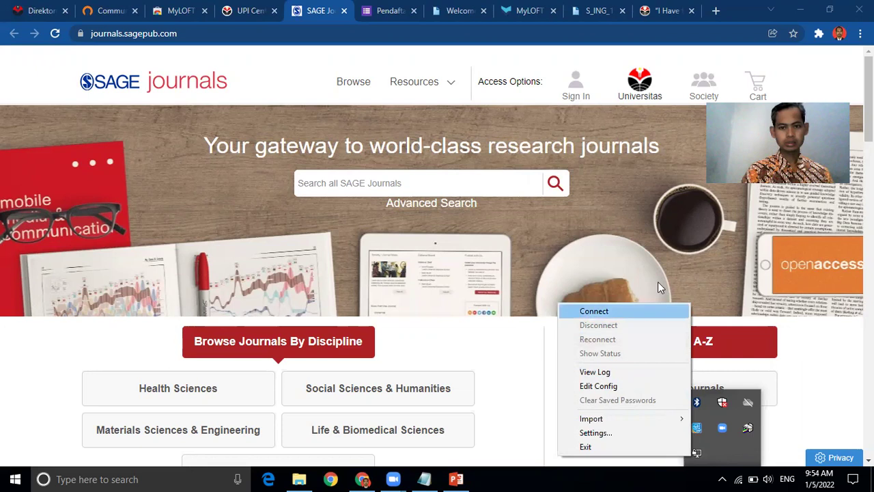
pyautogui.click(659, 230)
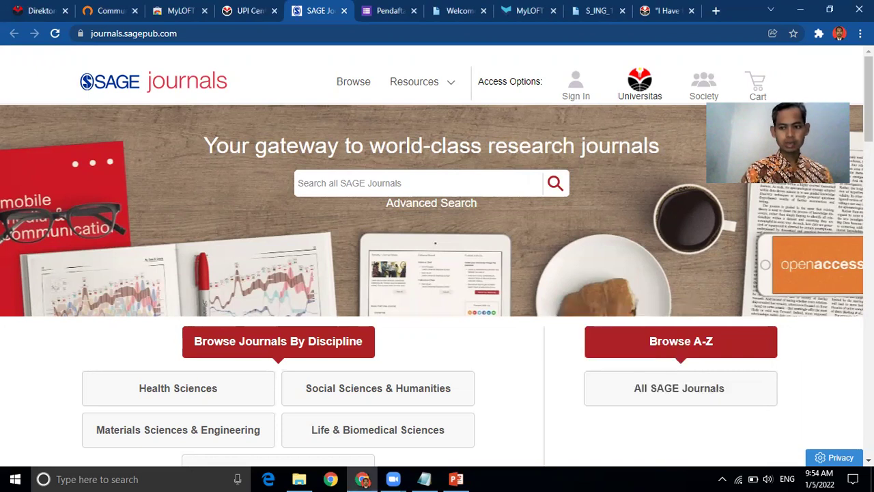
pyautogui.scroll(-5, 437, 274)
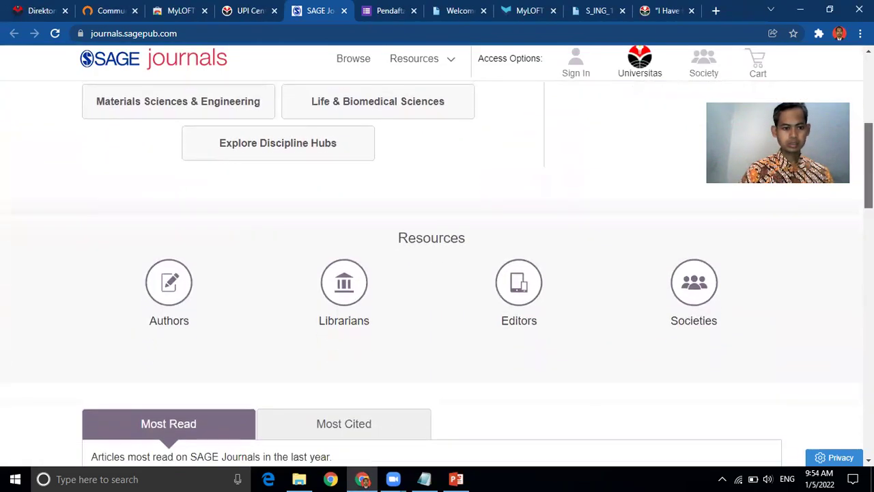
pyautogui.scroll(-1, 437, 273)
pyautogui.scroll(-1, 437, 273)
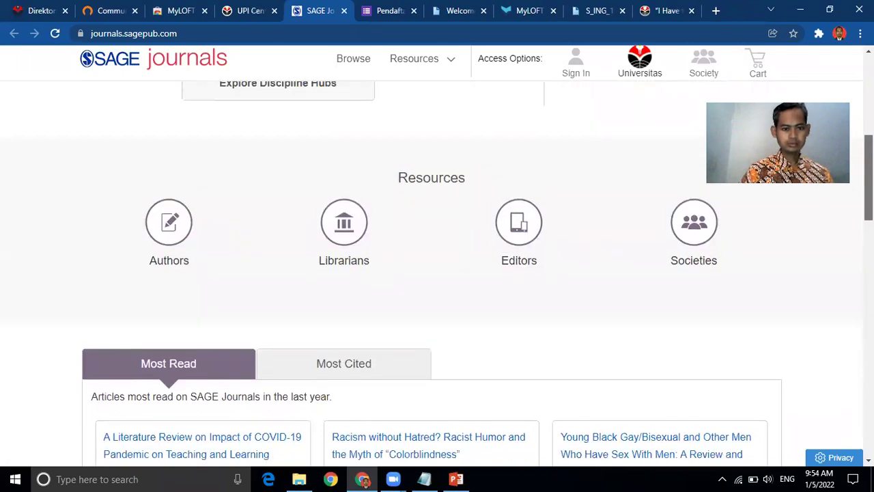
pyautogui.scroll(-3, 437, 273)
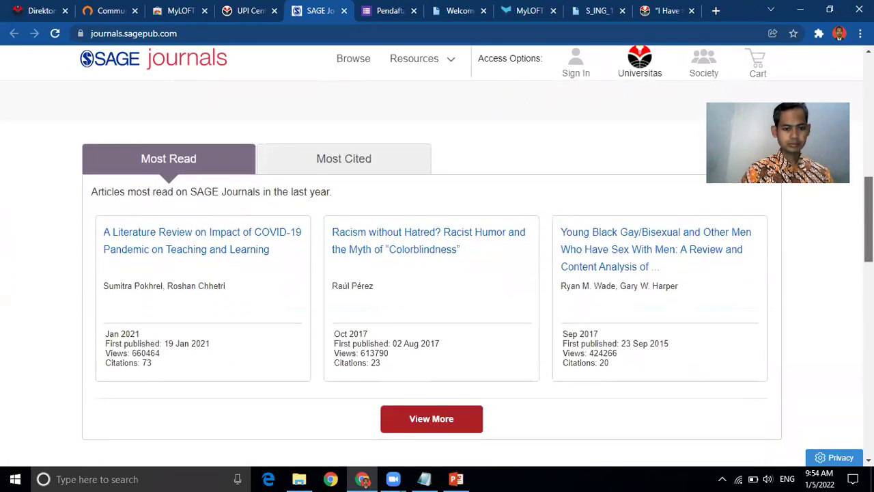
pyautogui.scroll(4, 437, 273)
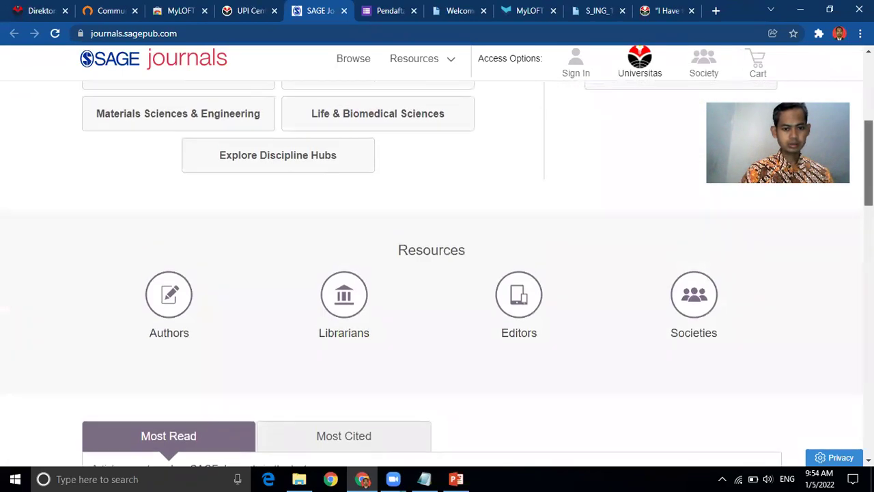
pyautogui.scroll(4, 437, 273)
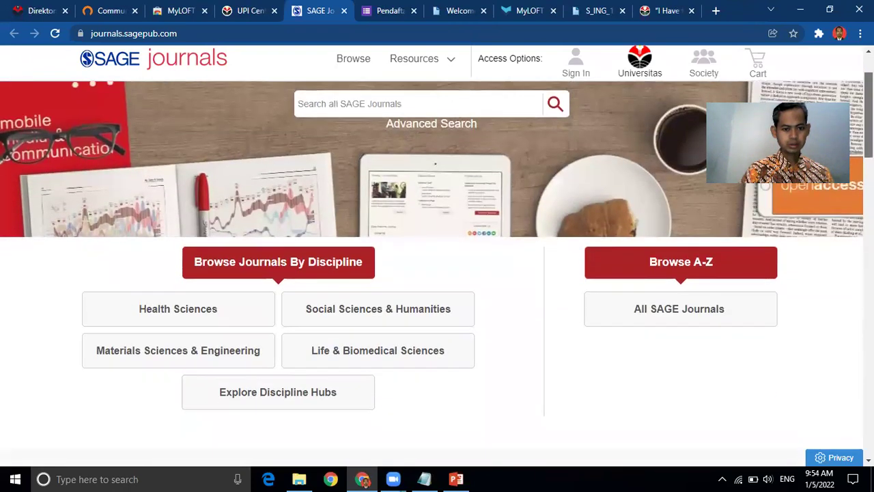
# Step: Search SAGE Journals for 'english', open the first bilingualism article, then return to the Pendaftaran form
pyautogui.click(461, 106)
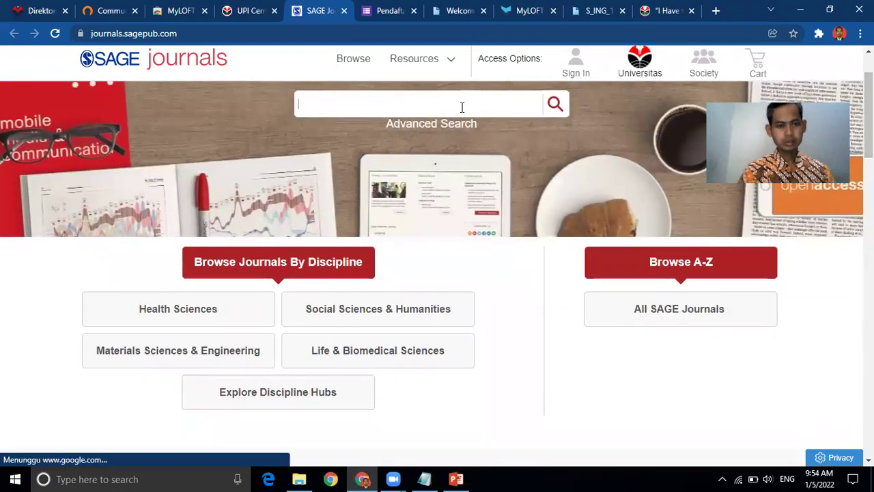
pyautogui.write('english')
pyautogui.press('Return')
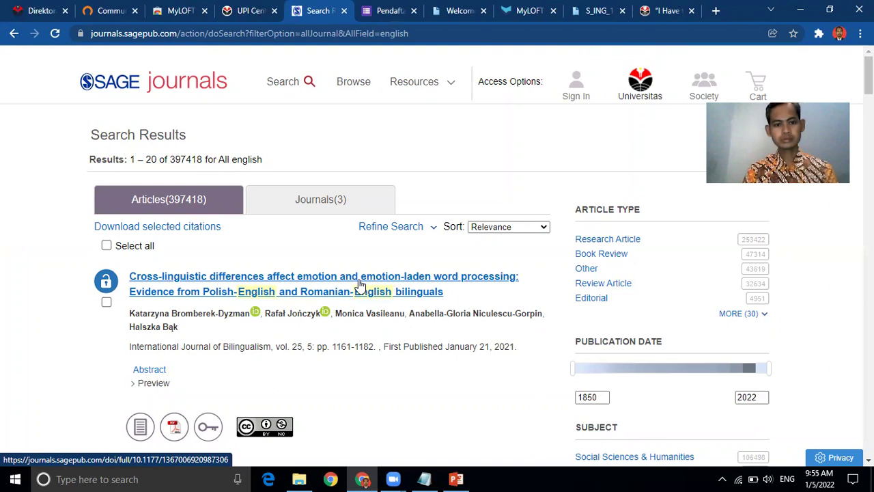
pyautogui.click(360, 283)
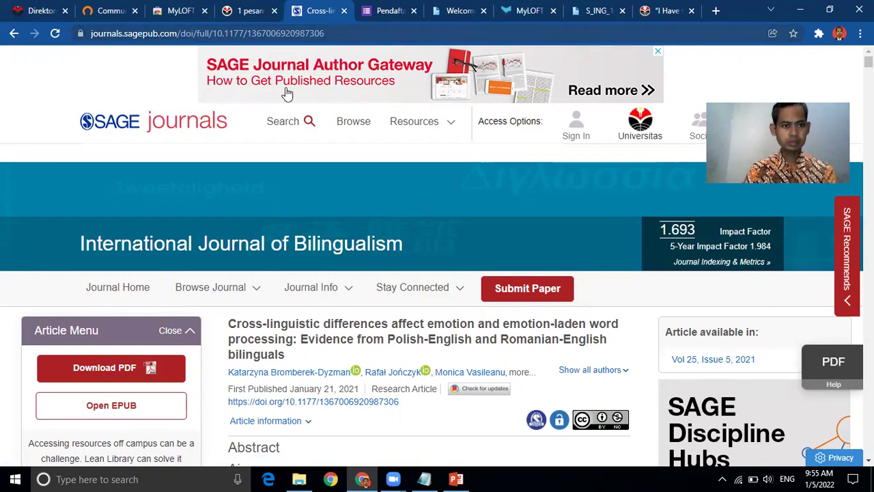
pyautogui.click(374, 23)
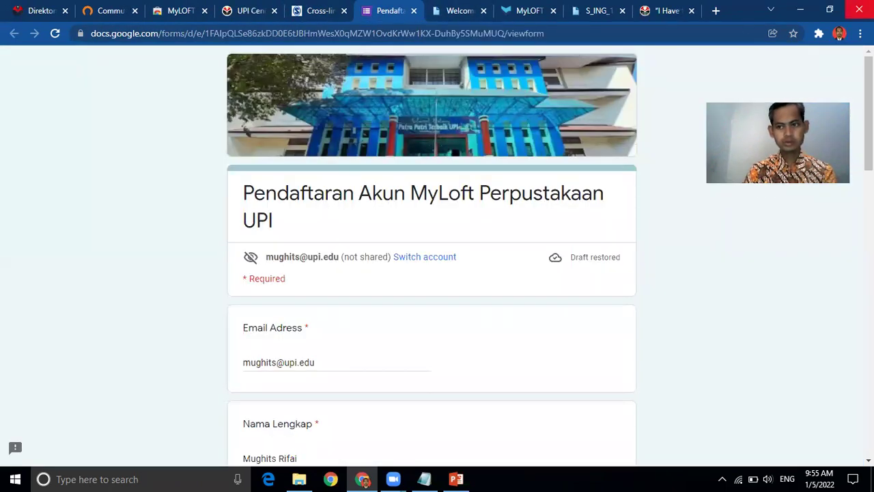
# Step: Restore Chrome, widen it across the full screen, and switch to the MyLOFT home tab
pyautogui.click(831, 9)
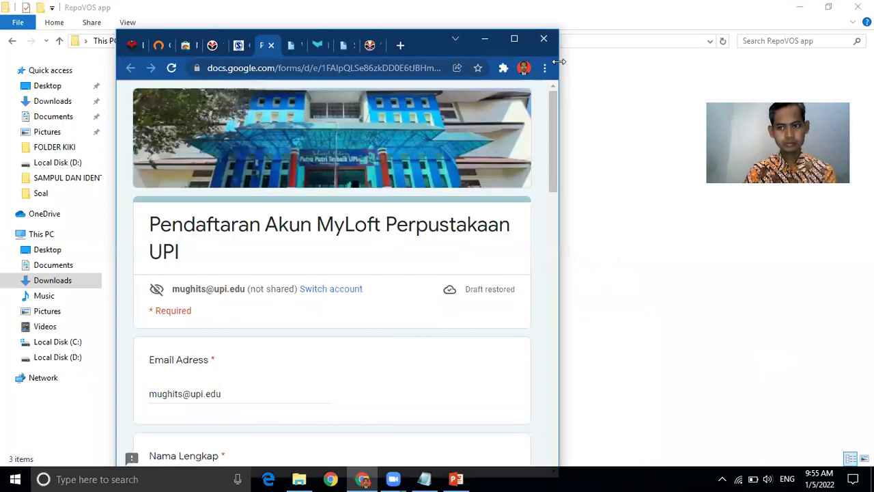
pyautogui.moveTo(558, 61); pyautogui.dragTo(873, 63)
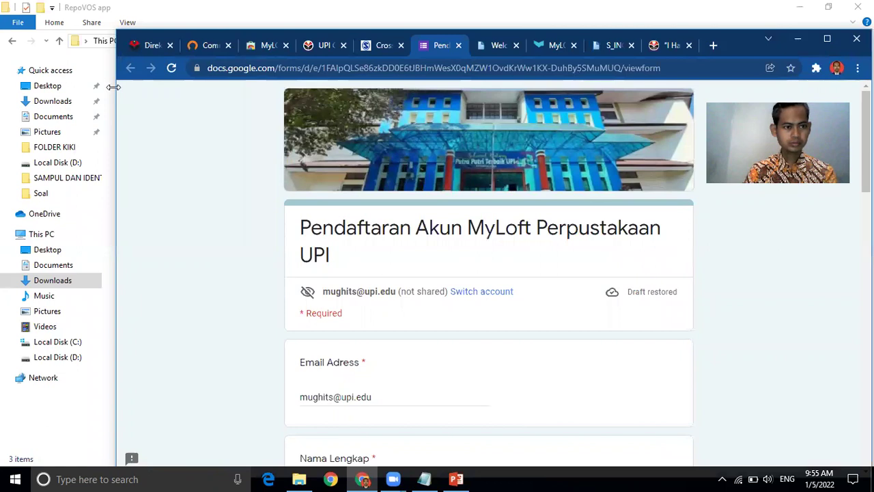
pyautogui.moveTo(114, 86); pyautogui.dragTo(8, 88)
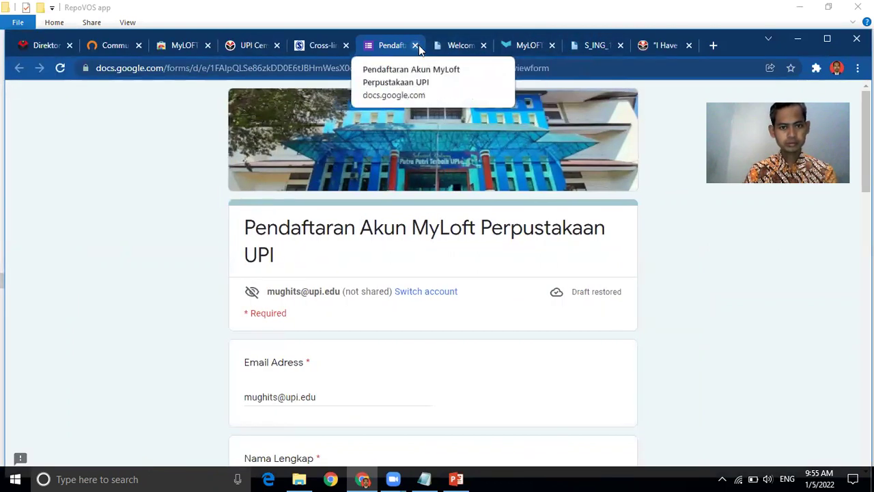
pyautogui.click(526, 46)
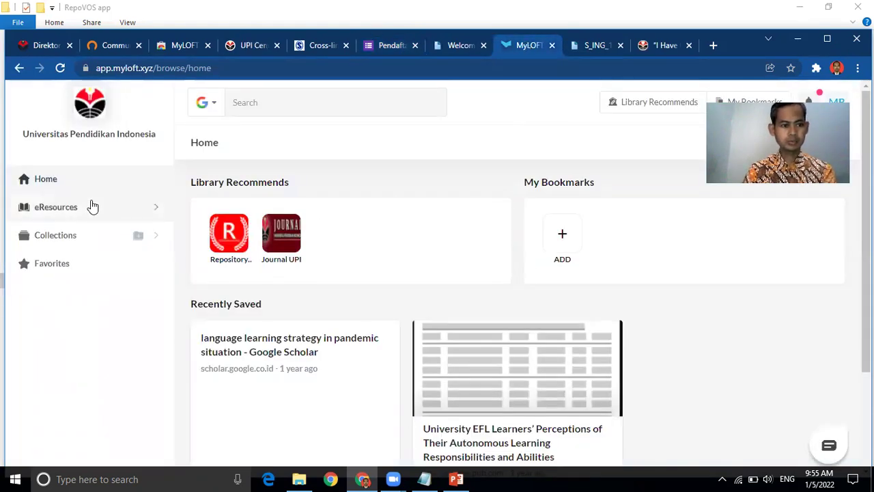
# Step: Open the MyLoft eResources database list, dismiss the onboarding tour, and launch SAGE Publications and Journals
pyautogui.click(54, 236)
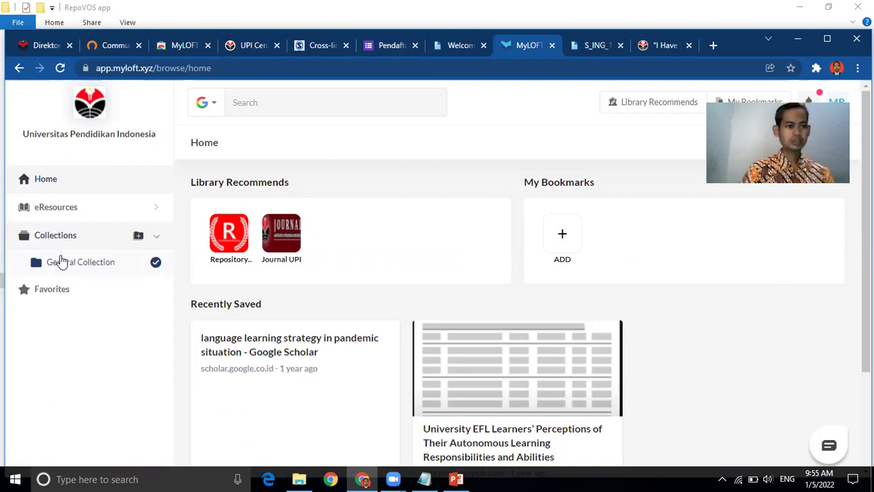
pyautogui.click(49, 209)
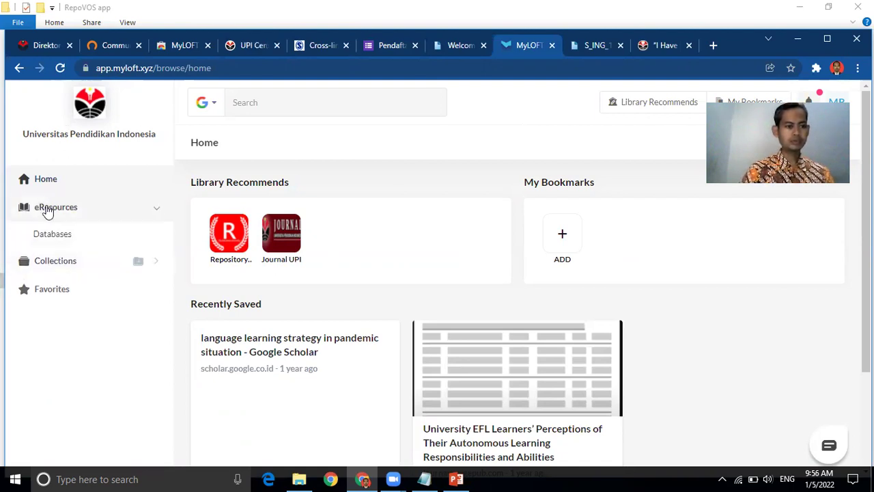
pyautogui.click(44, 233)
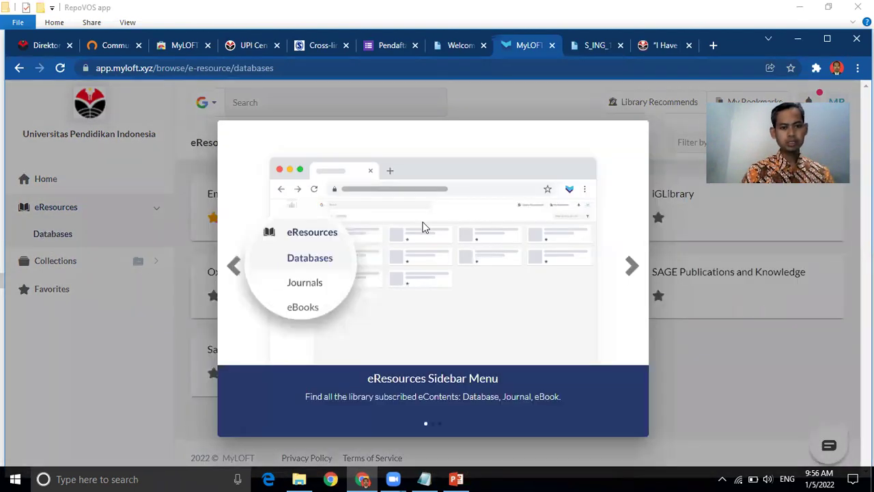
pyautogui.click(674, 396)
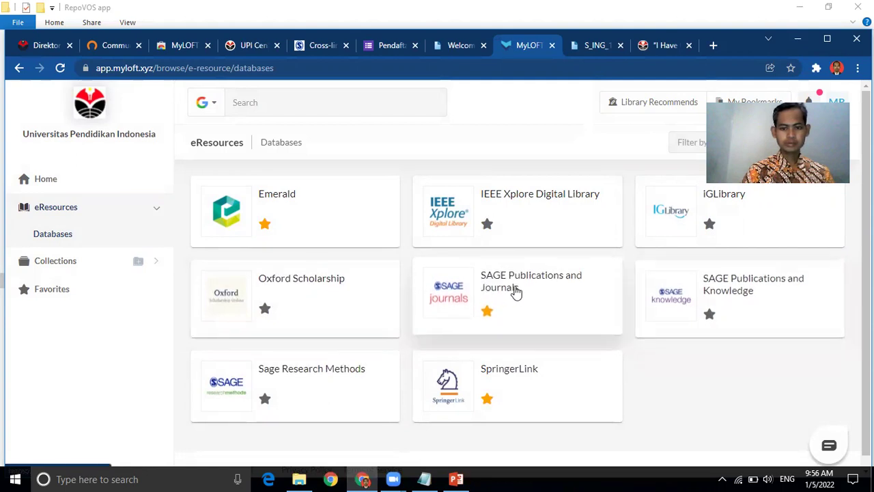
pyautogui.click(494, 286)
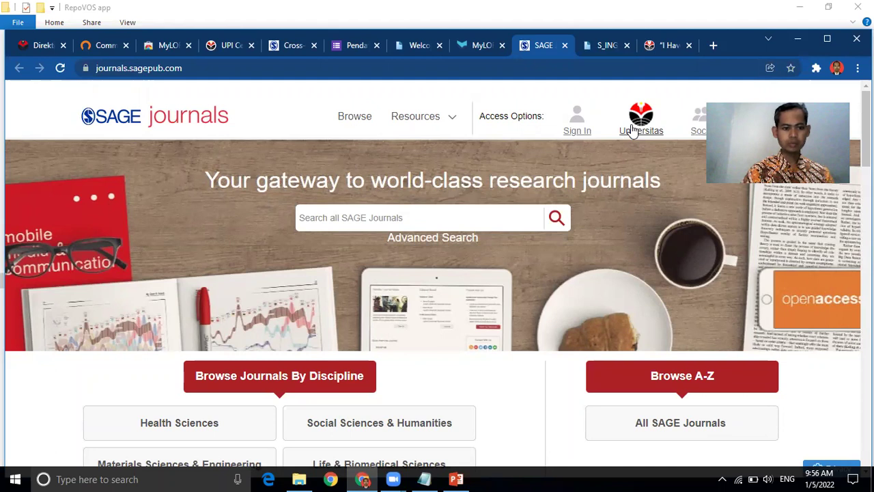
pyautogui.click(722, 476)
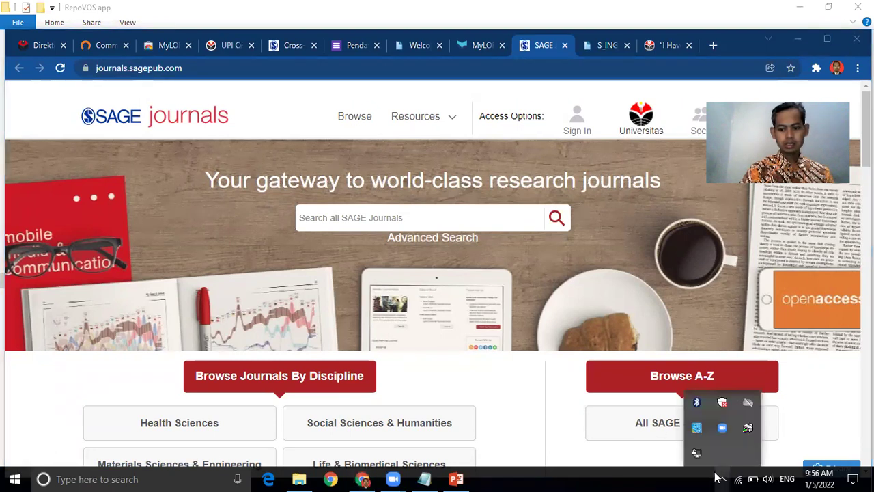
# Step: Connect OpenVPN's pf-UDP4-1194-ibenk-config profile with the login credentials and allow OpenVPN Daemon through the firewall
pyautogui.rightClick(697, 456)
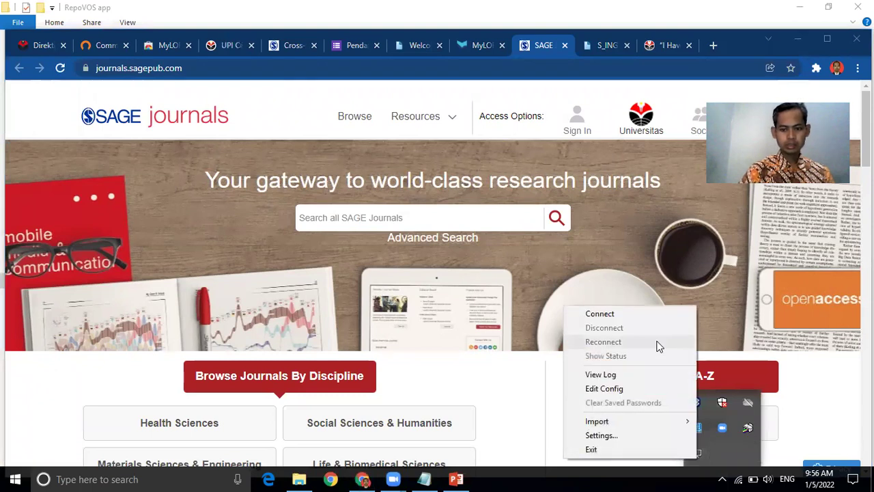
pyautogui.click(637, 316)
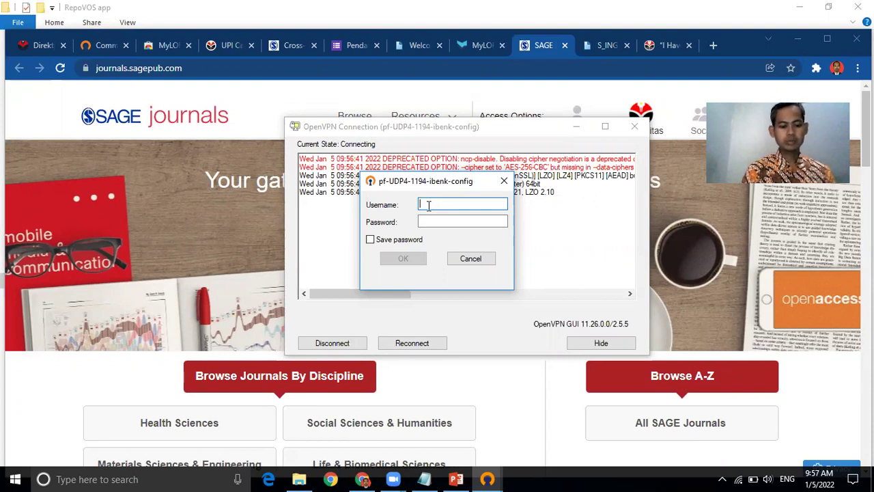
pyautogui.write('2010293')
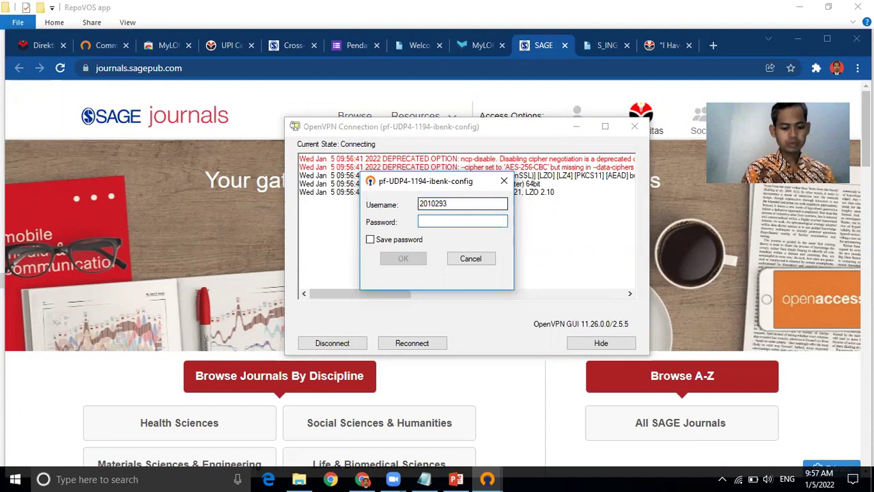
pyautogui.write('•••••••')
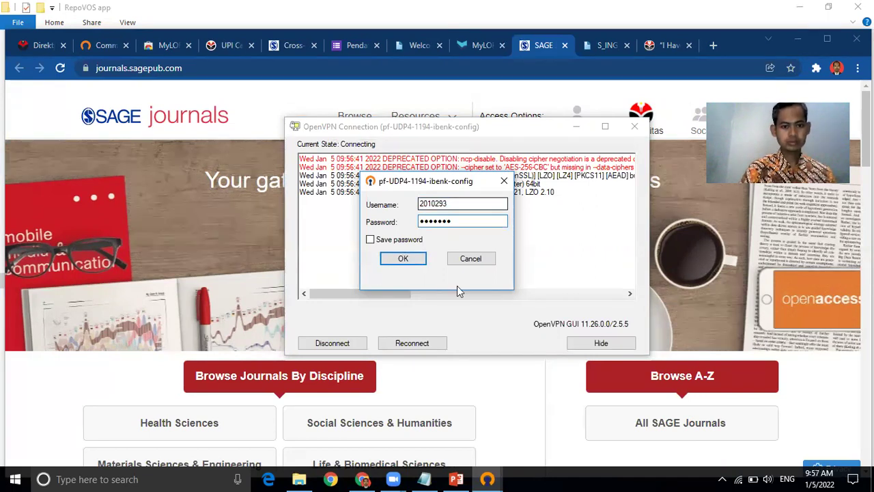
pyautogui.click(403, 258)
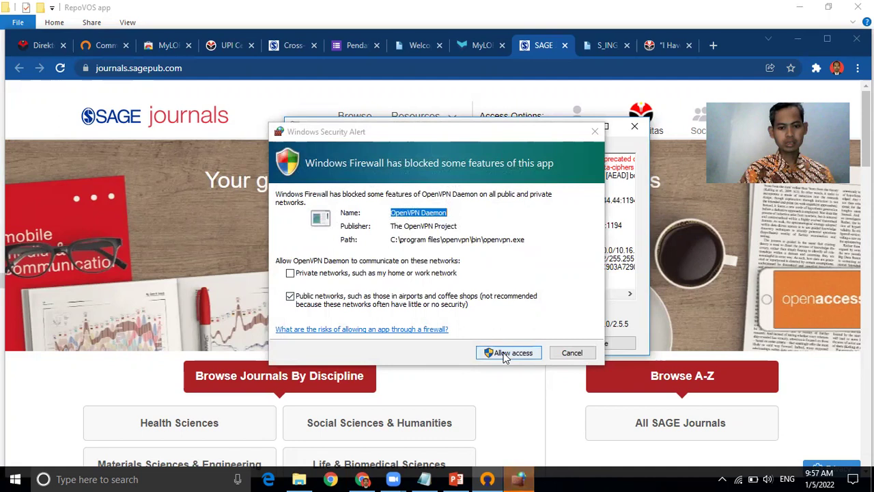
pyautogui.click(505, 354)
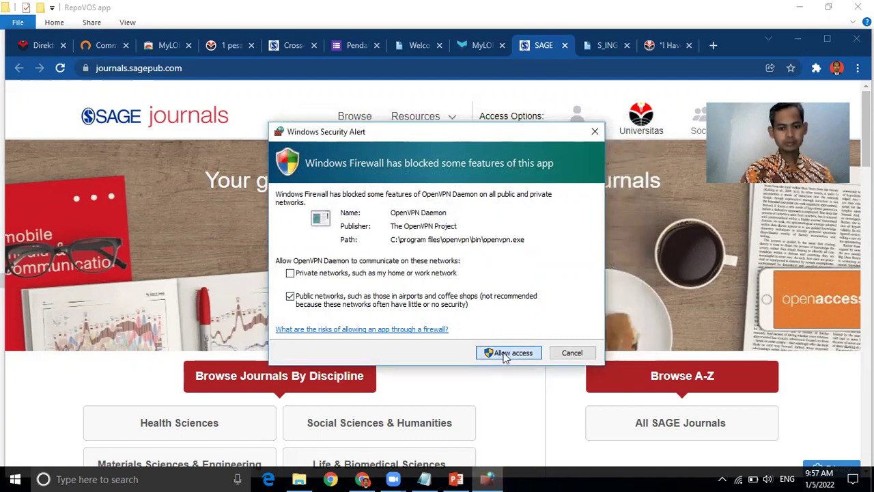
pyautogui.click(504, 355)
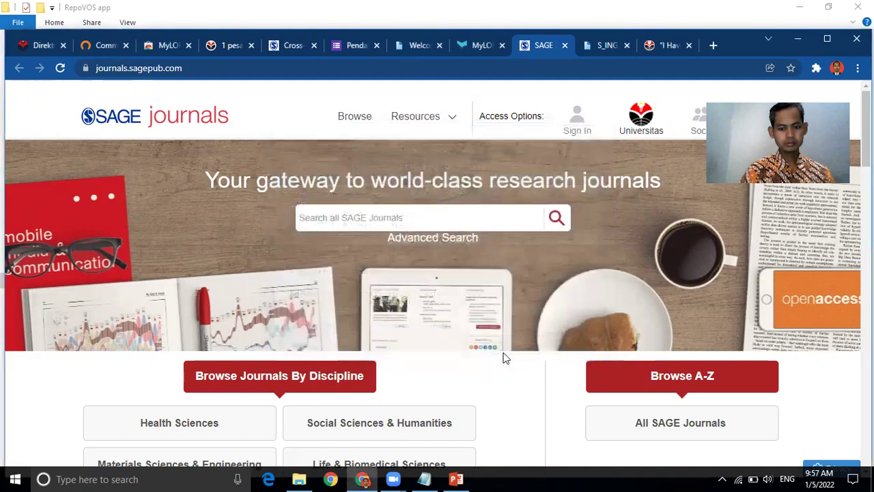
pyautogui.click(721, 478)
# Step: Return to the UPI Central Library tab and bring up its E-Resources menu listing RepoVOS
pyautogui.moveTo(697, 454)
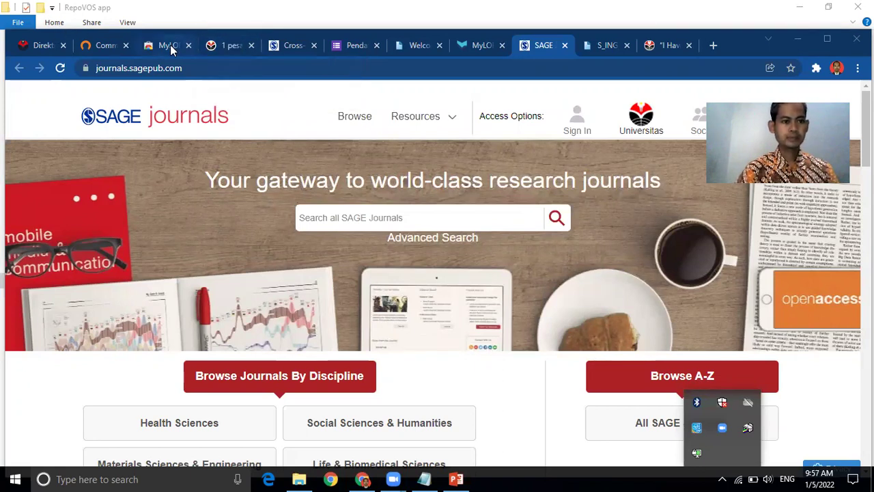
pyautogui.click(31, 45)
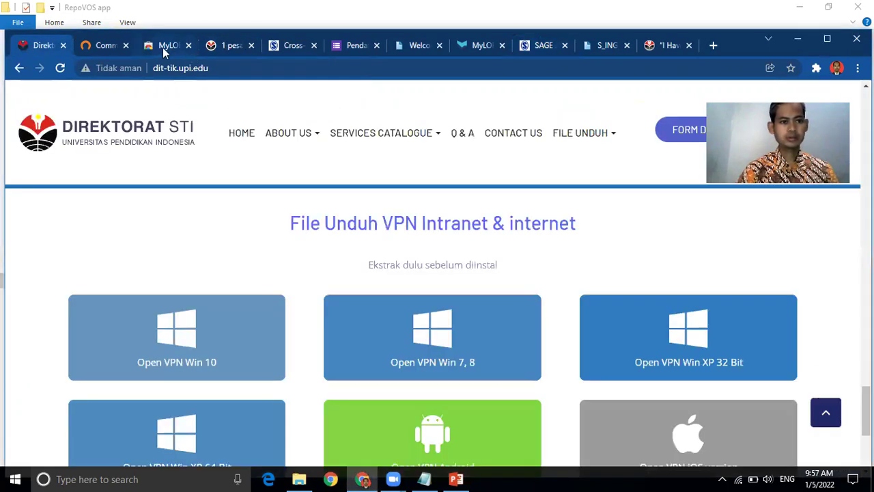
pyautogui.click(231, 46)
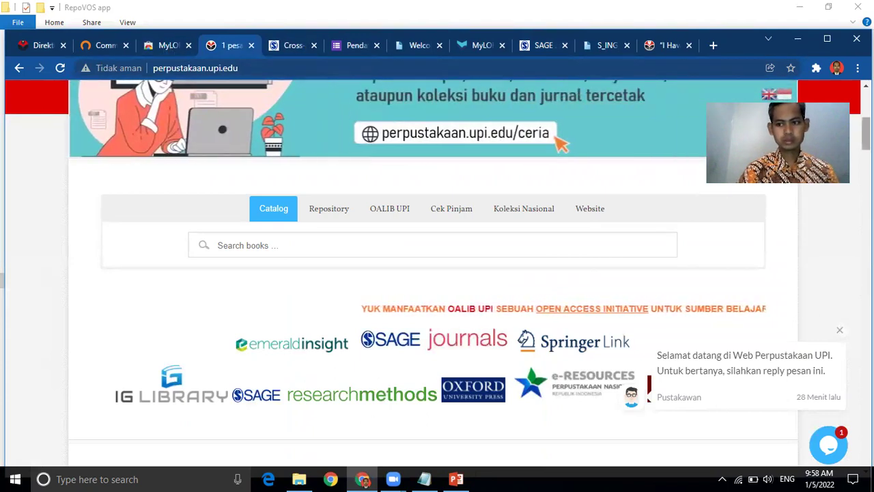
pyautogui.scroll(5, 437, 273)
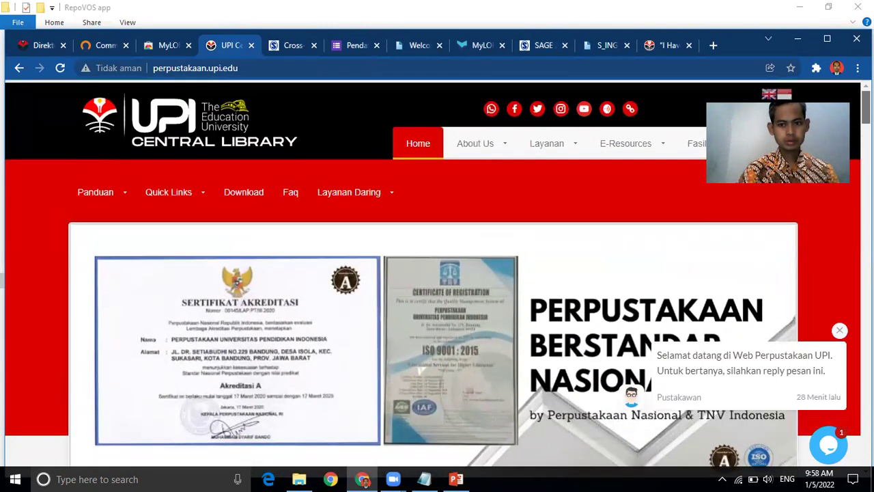
pyautogui.moveTo(647, 149)
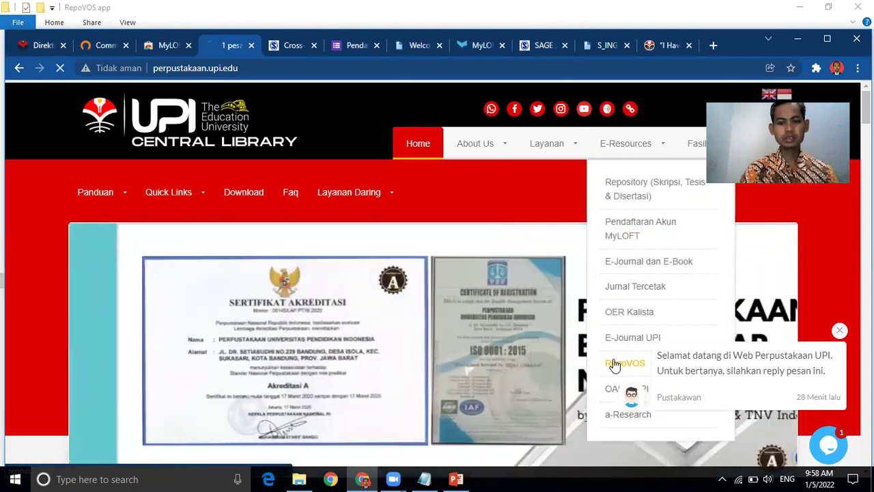
# Step: Open the RepoVOS guest book and enter the visitor's name and student number
pyautogui.click(614, 364)
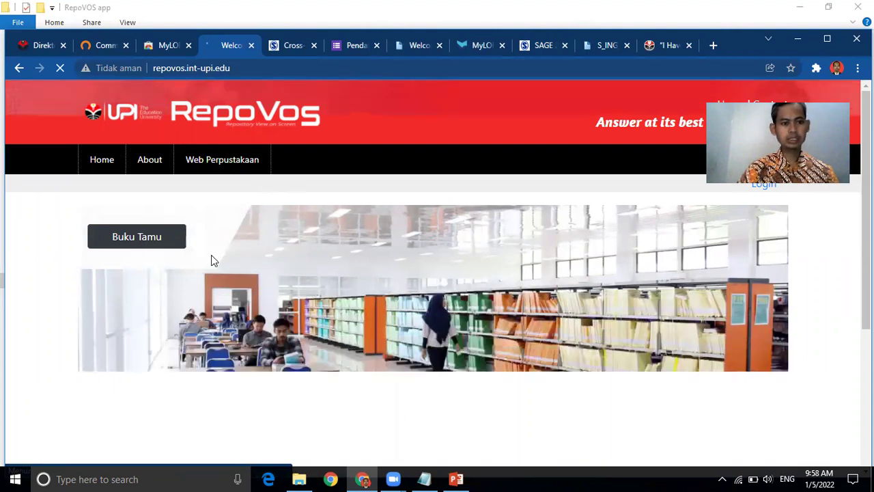
pyautogui.click(132, 243)
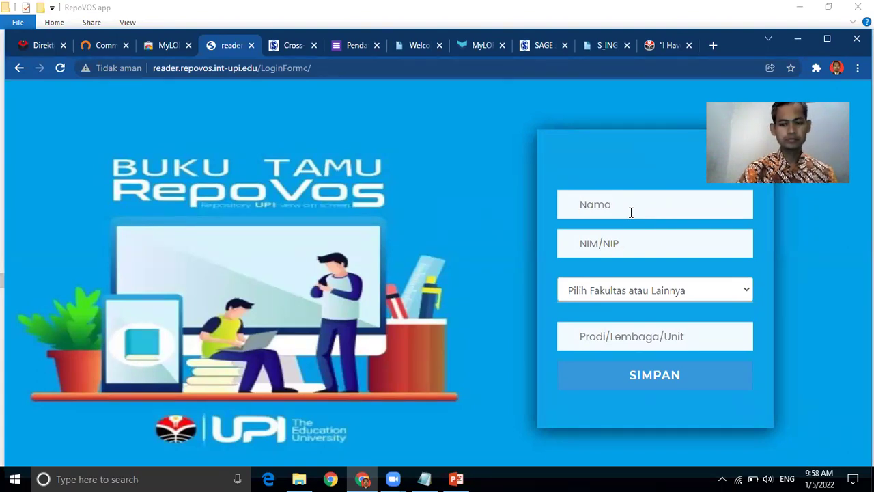
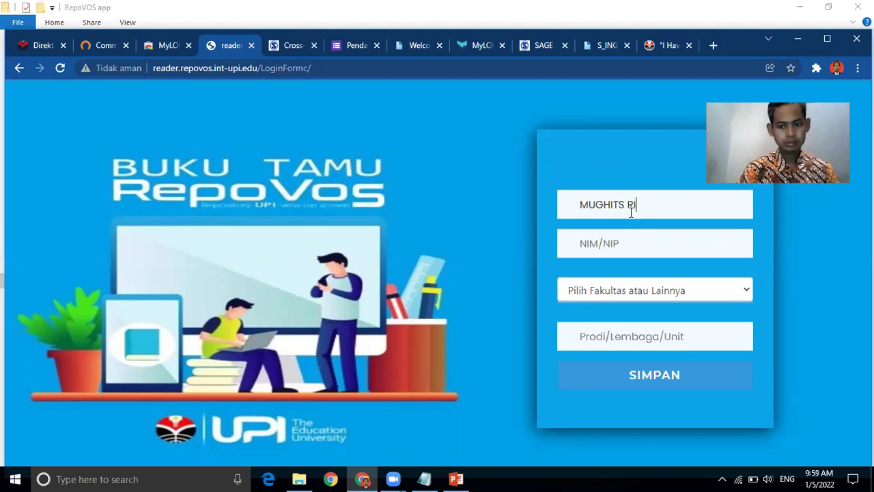
pyautogui.press('Tab')
pyautogui.write('2010')
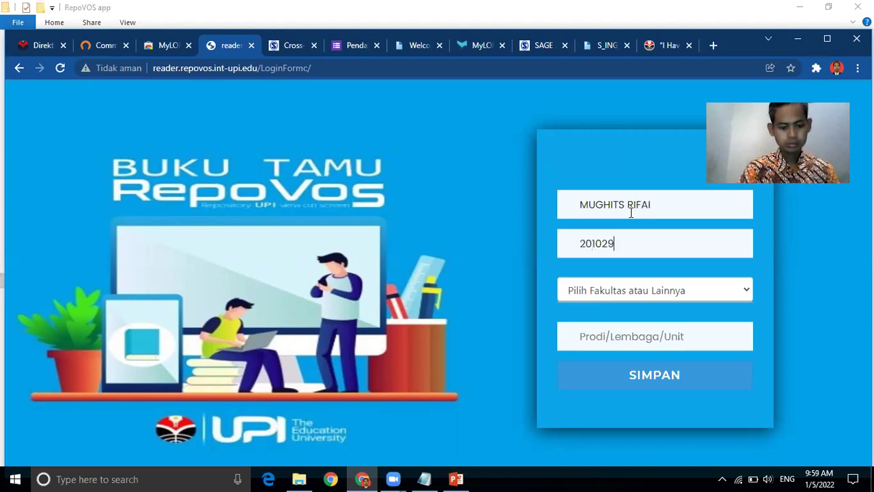
# Step: Choose faculty FPBS, enter programme 'Bahasa Inggris', and submit the guest-book entry
pyautogui.click(682, 287)
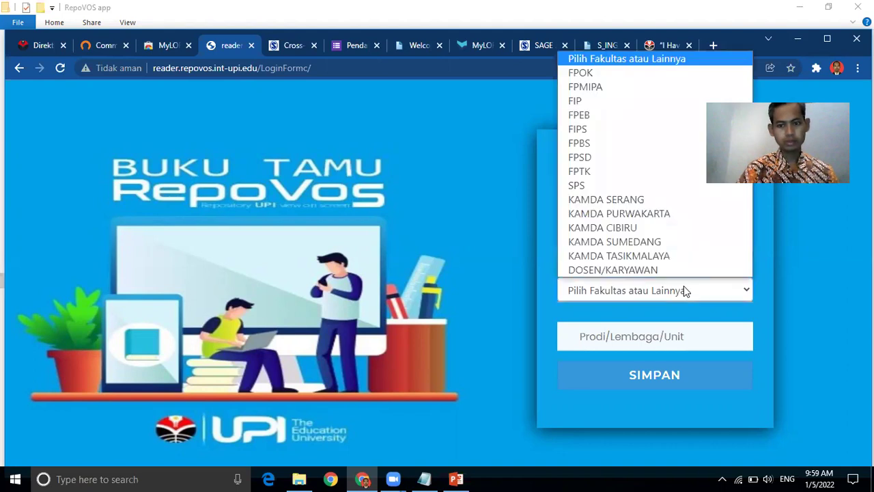
pyautogui.click(635, 143)
pyautogui.click(655, 347)
pyautogui.write('pen')
pyautogui.press('BackSpace')
pyautogui.press('BackSpace')
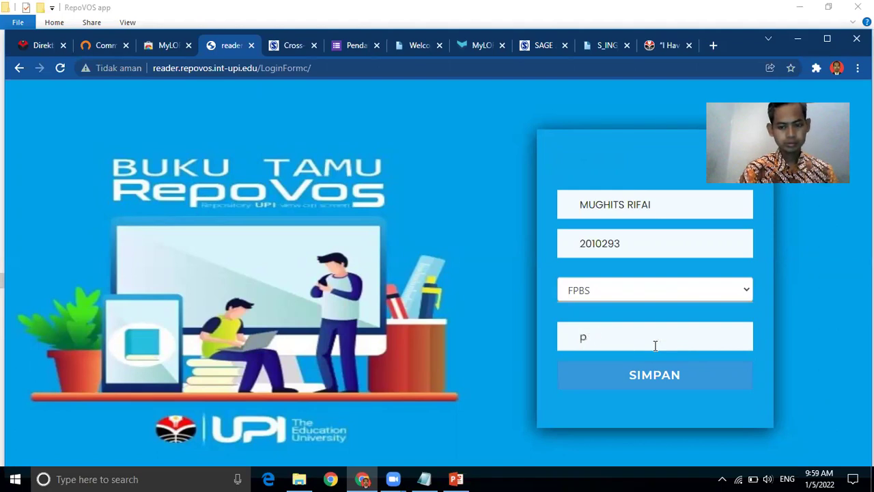
pyautogui.press('BackSpace')
pyautogui.write('Bah')
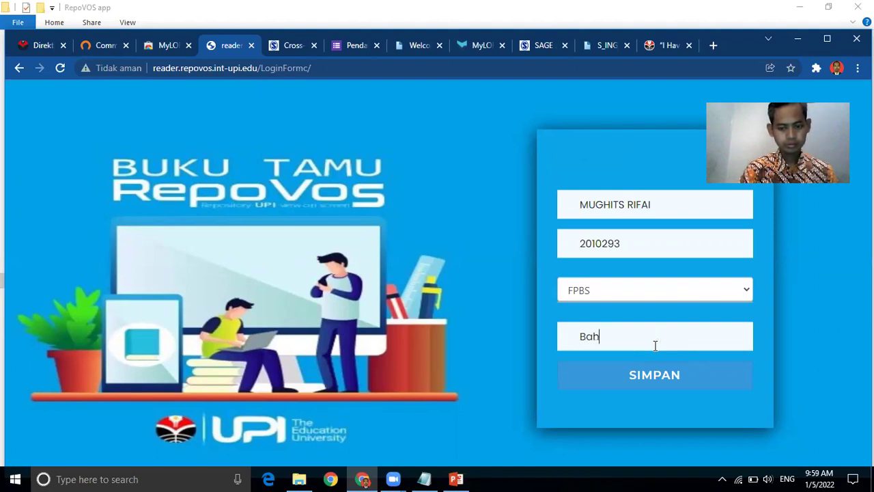
pyautogui.write('asa Inggris')
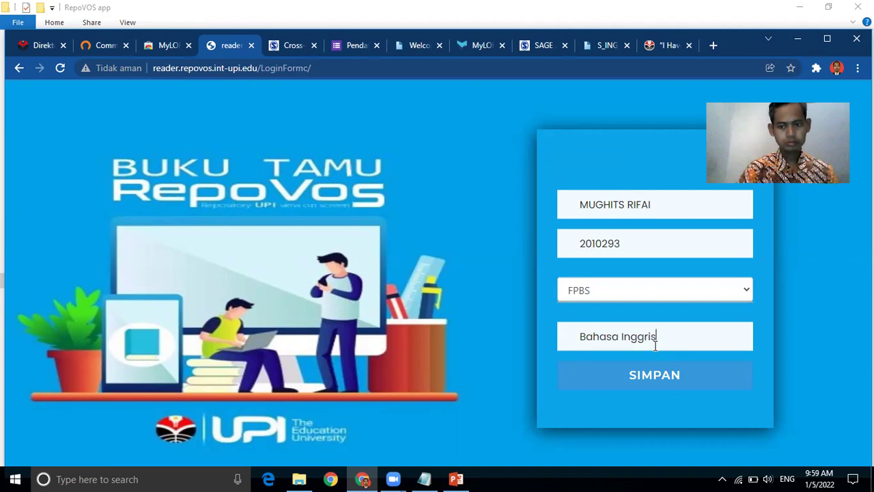
pyautogui.click(650, 378)
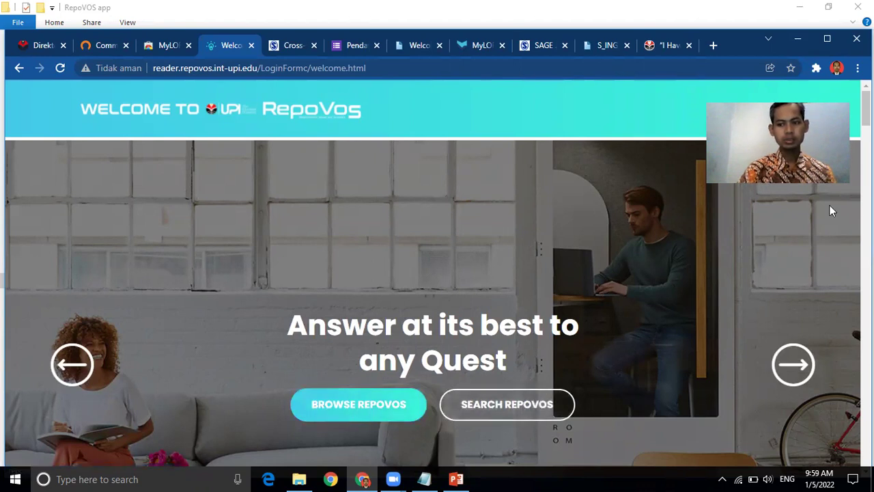
# Step: Scroll down the RepoVOS welcome page and choose SEARCH REPOVOS for the Advanced Search form
pyautogui.scroll(-3, 829, 211)
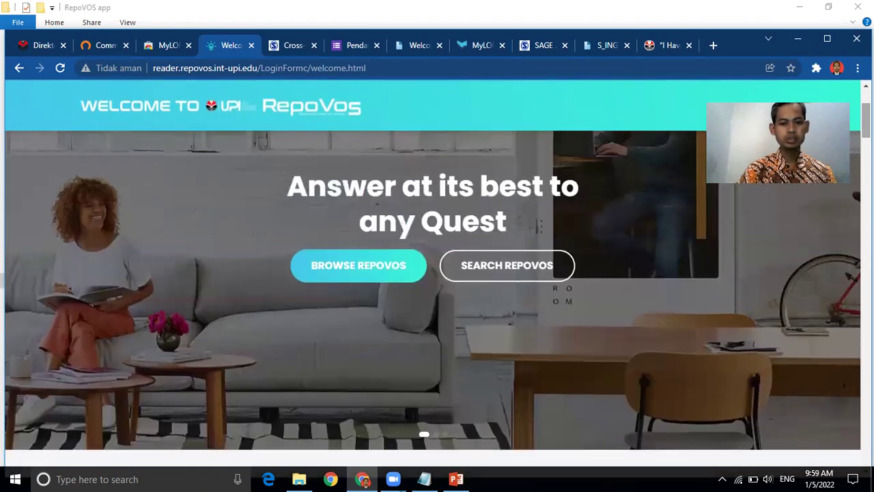
pyautogui.click(496, 278)
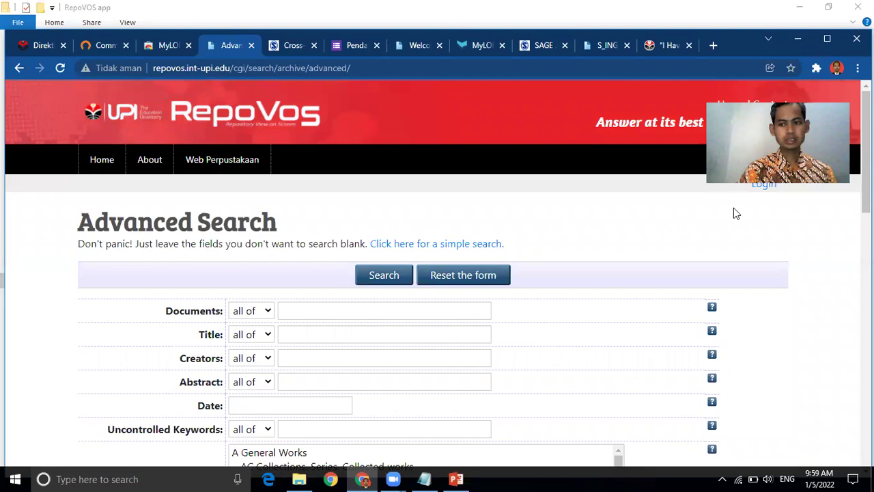
# Step: Enter 'english assessment' as the Documents term with the match mode left on 'all of'
pyautogui.scroll(-2, 489, 206)
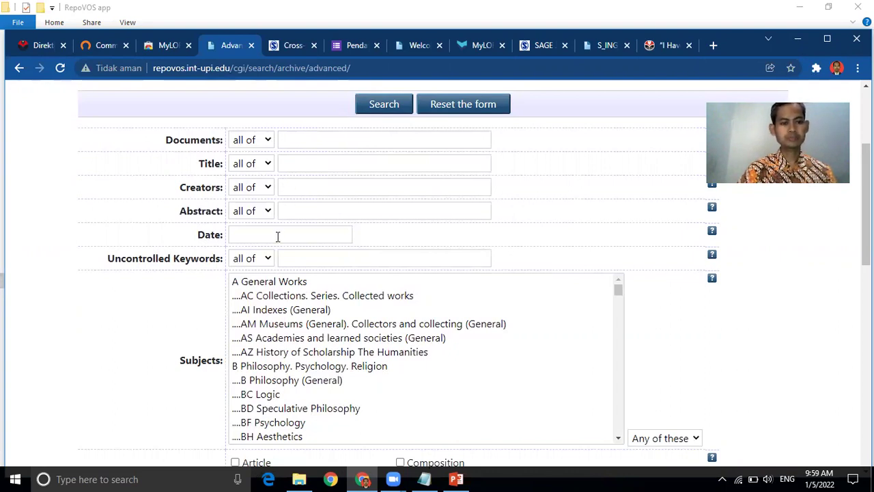
pyautogui.click(267, 142)
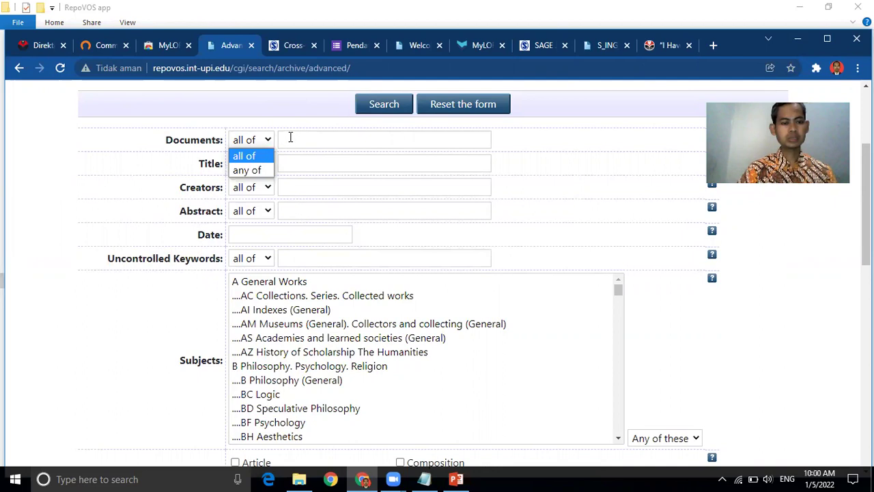
pyautogui.click(287, 137)
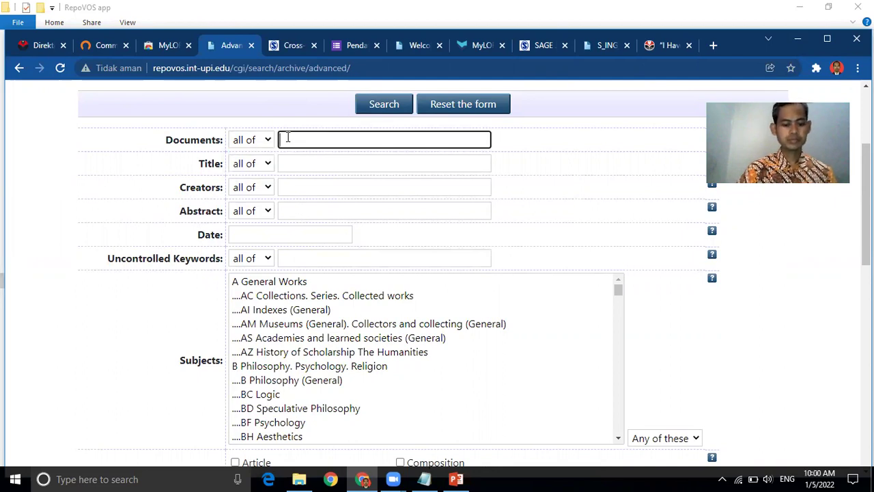
pyautogui.write('english')
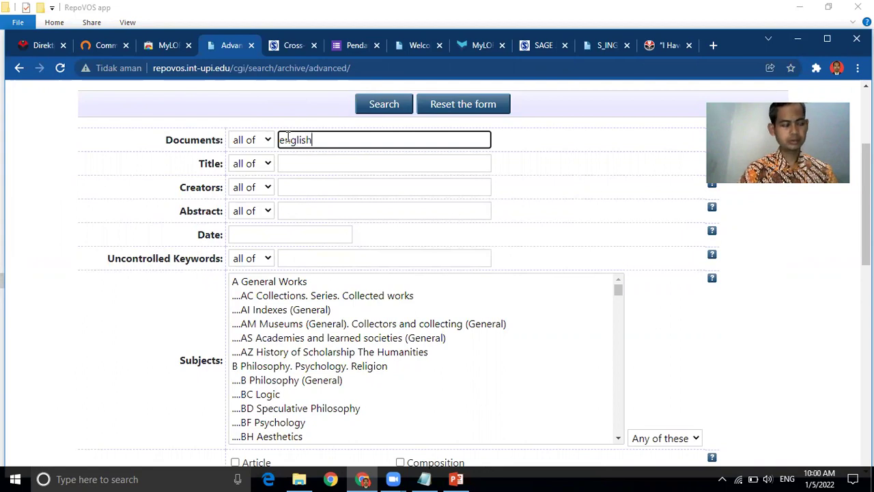
pyautogui.write(' assessment')
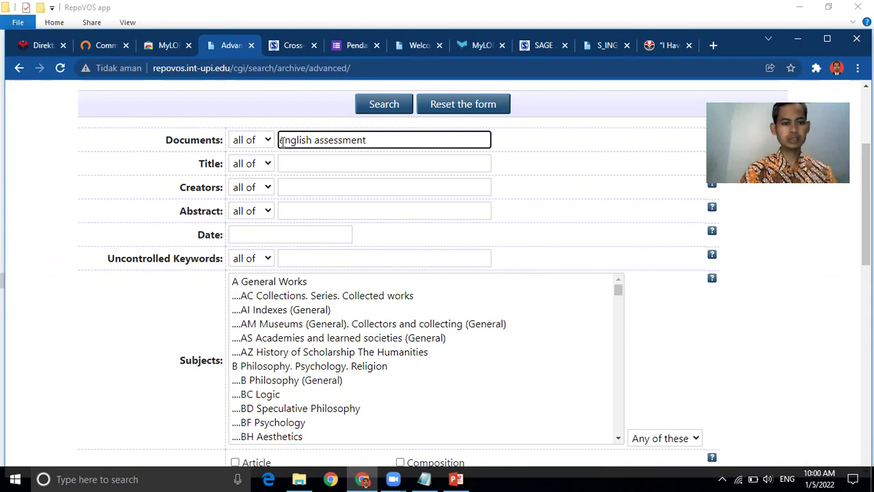
pyautogui.click(268, 140)
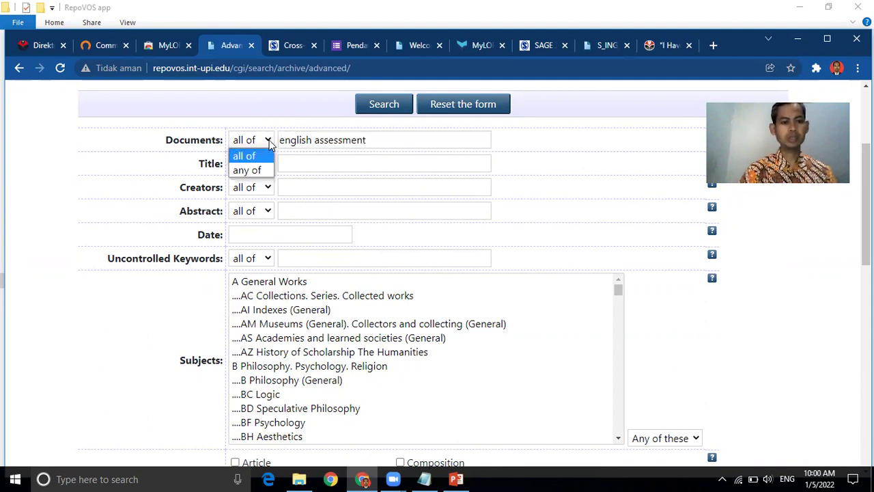
pyautogui.click(260, 171)
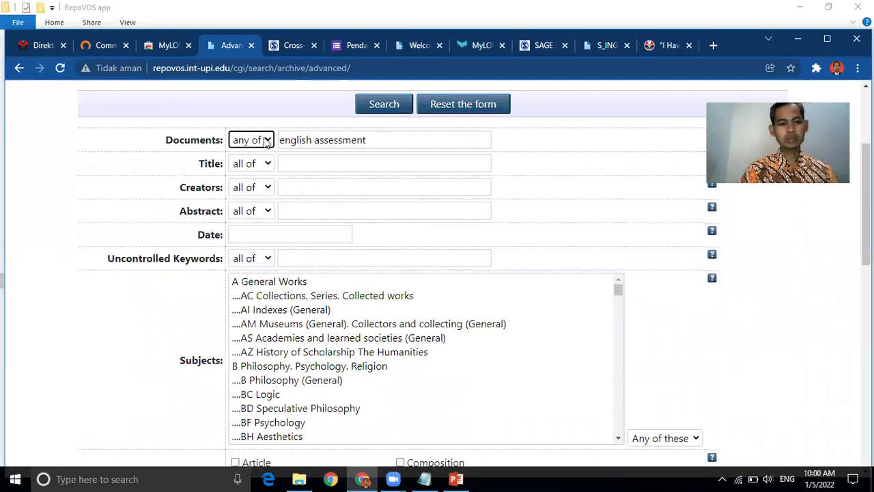
pyautogui.click(267, 140)
pyautogui.click(259, 156)
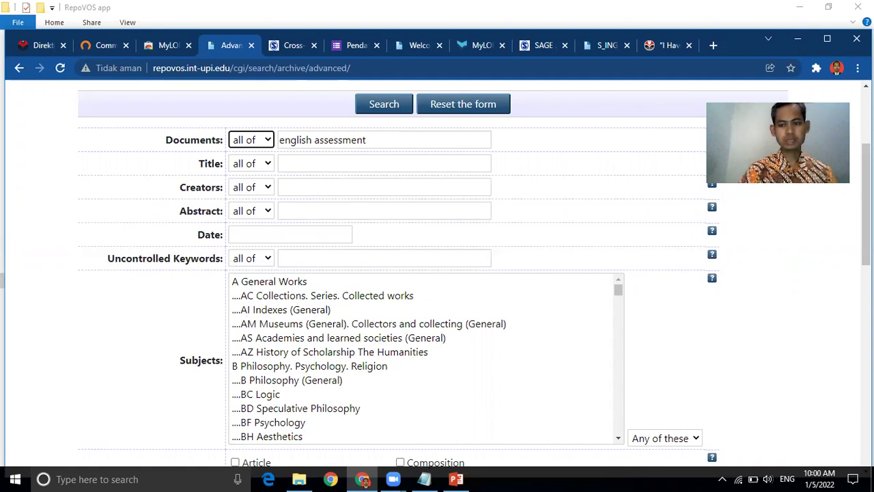
# Step: Limit the search to subject PE English and item type Tugas Akhir,Skripsi,Tesis,Disertasi
pyautogui.moveTo(865, 205); pyautogui.dragTo(865, 238)
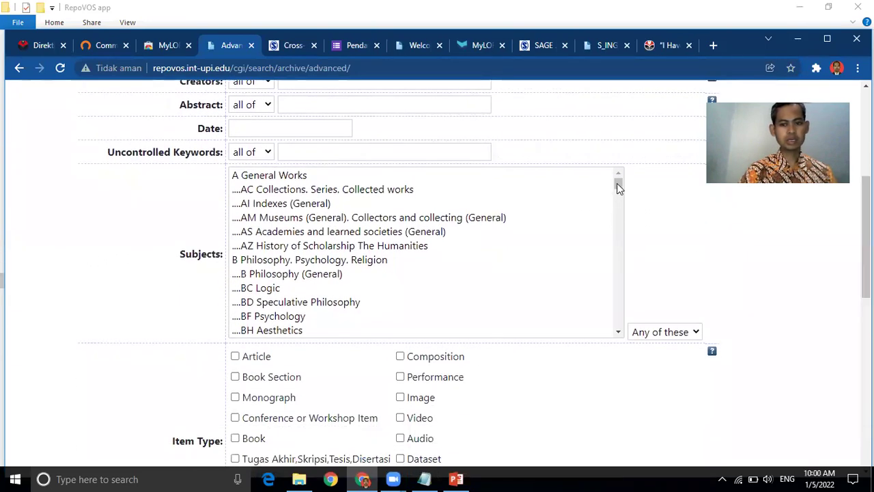
pyautogui.moveTo(619, 183); pyautogui.dragTo(619, 271)
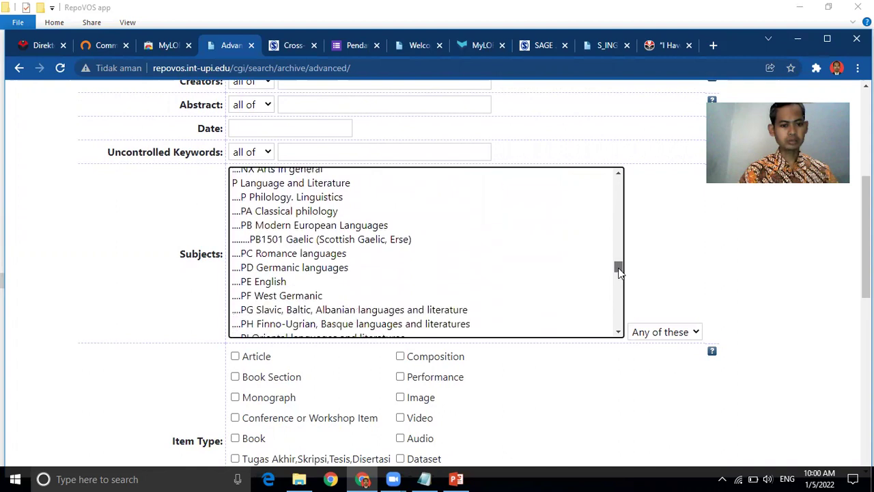
pyautogui.click(266, 282)
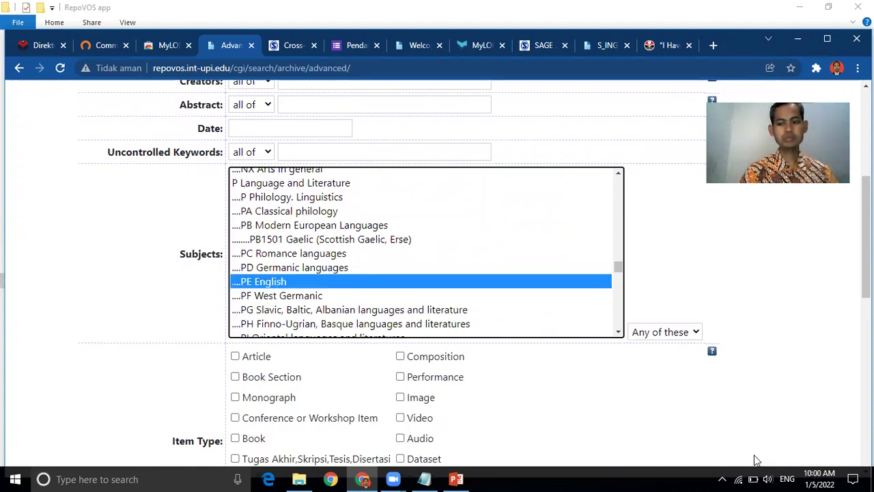
pyautogui.scroll(-3, 437, 273)
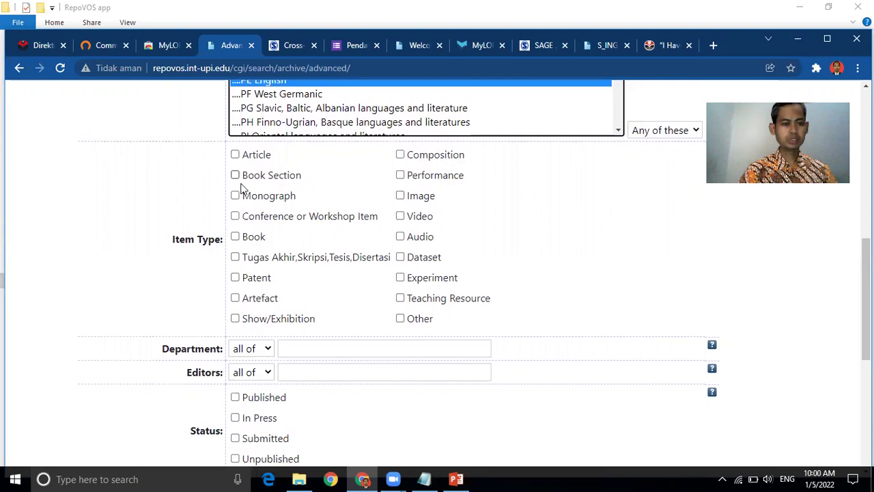
pyautogui.click(235, 257)
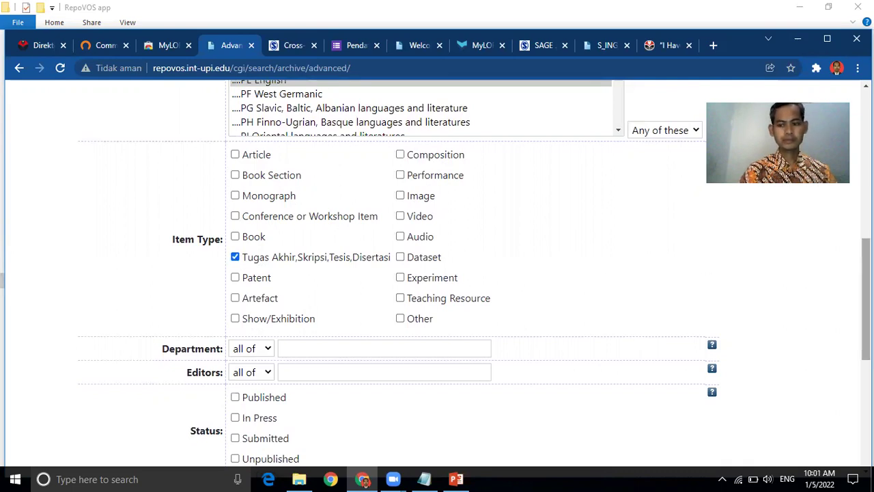
pyautogui.scroll(-2, 865, 300)
pyautogui.scroll(-2, 866, 314)
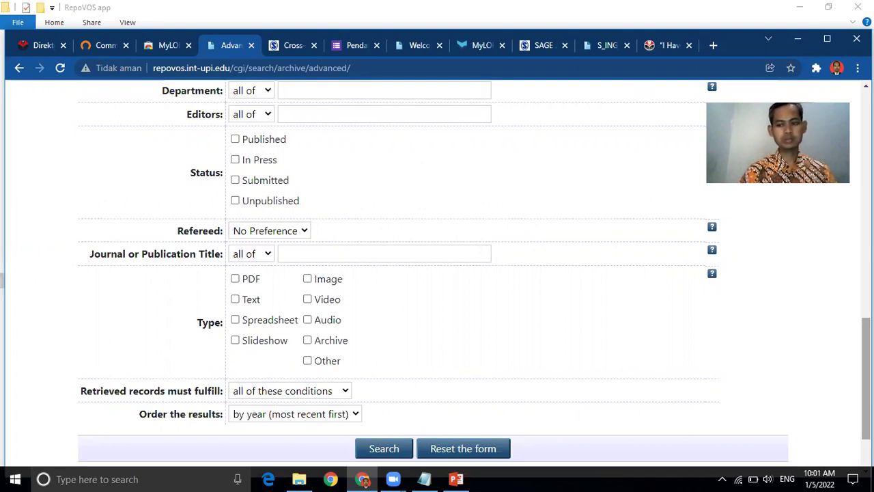
pyautogui.moveTo(866, 378); pyautogui.dragTo(866, 157)
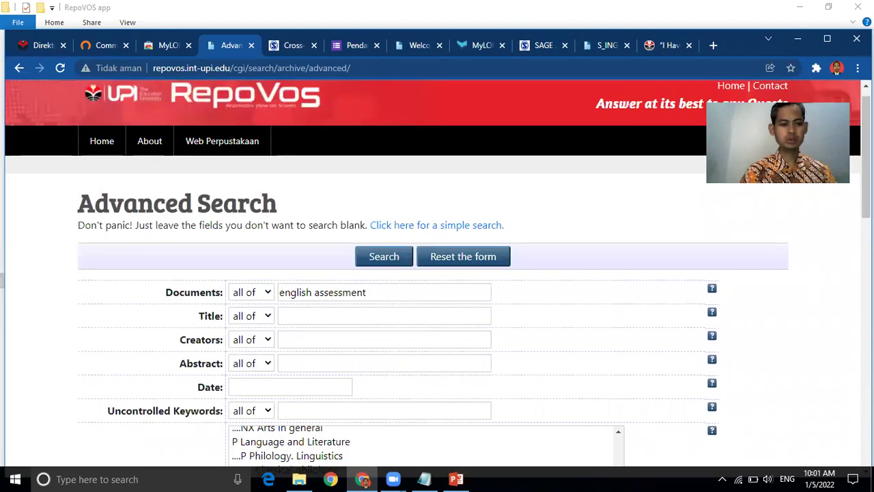
# Step: Run the search, browse the 235 results, and open result 12's formative assessment thesis
pyautogui.click(393, 257)
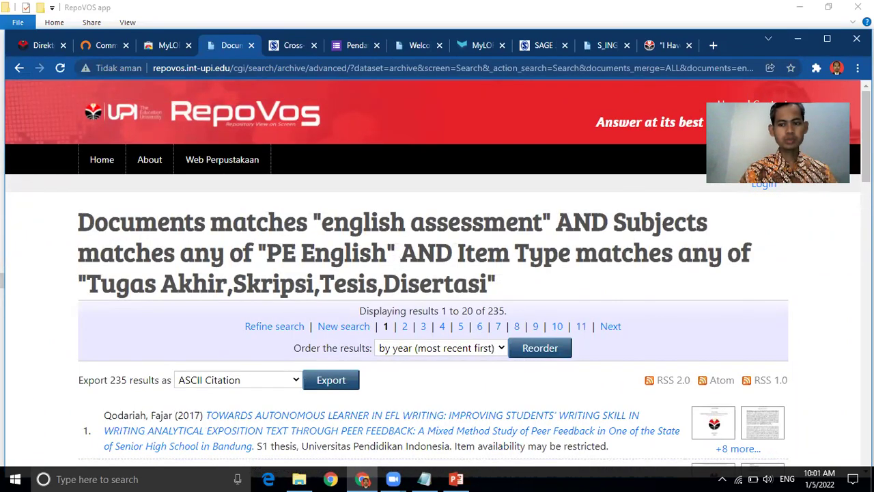
pyautogui.scroll(-2, 437, 273)
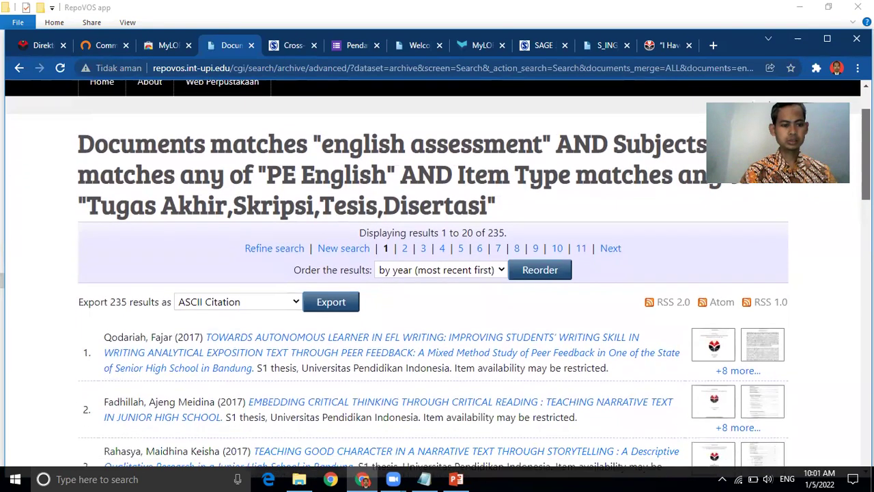
pyautogui.scroll(-1, 459, 267)
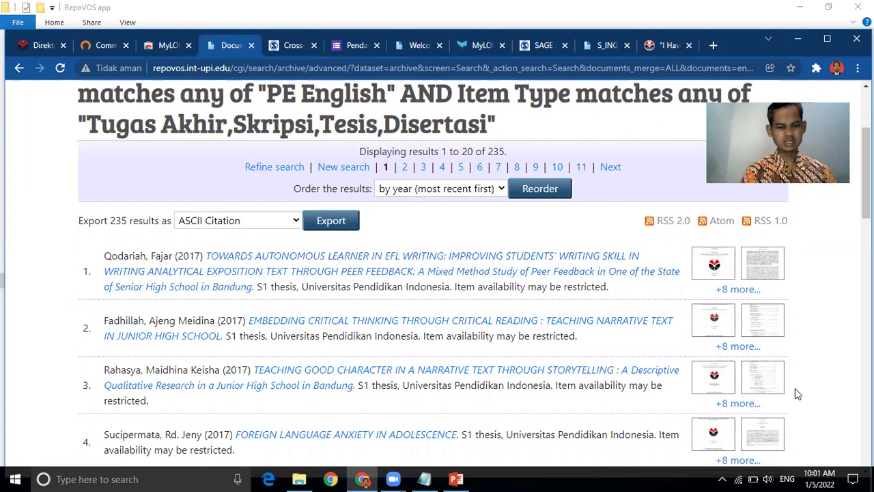
pyautogui.scroll(-3, 334, 179)
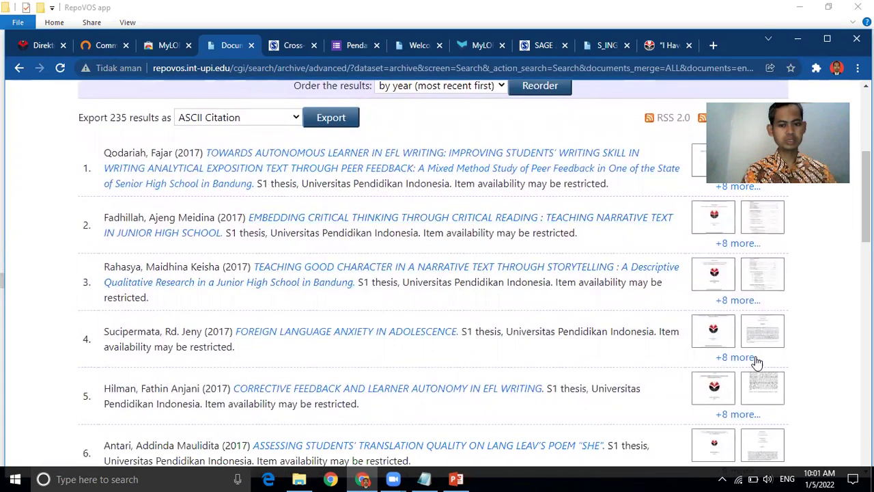
pyautogui.scroll(-15, 475, 277)
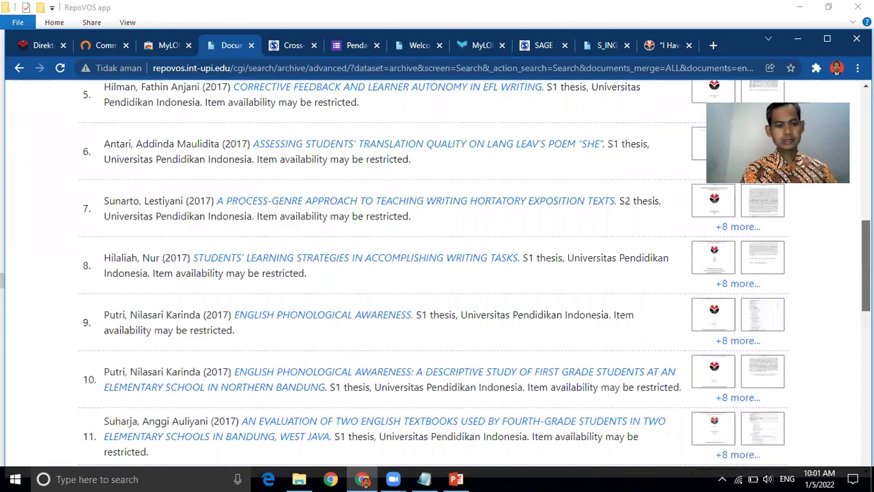
pyautogui.scroll(3, 475, 277)
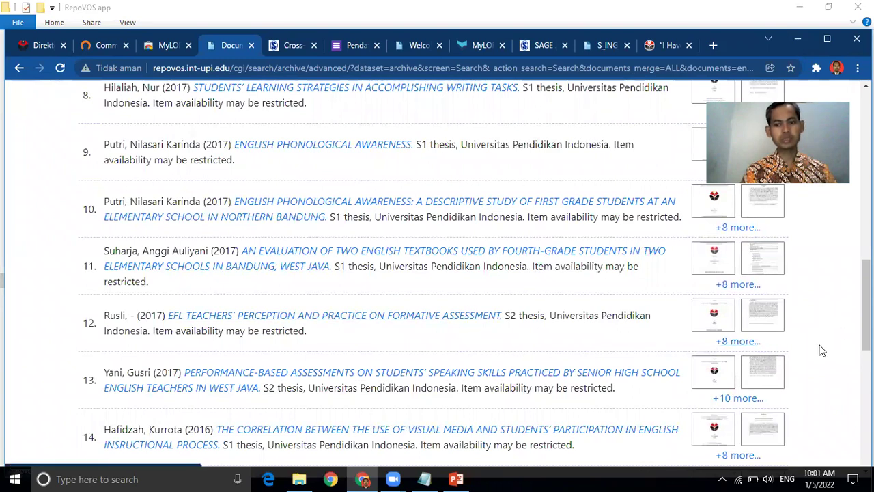
pyautogui.click(730, 346)
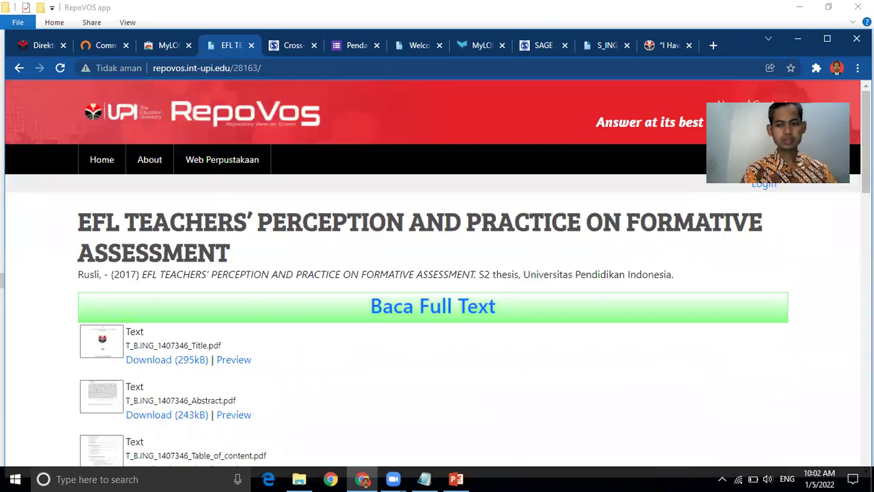
# Step: Preview the Title.pdf file of the 'EFL Teachers' Perception and Practice on Formative Assessment' thesis
pyautogui.scroll(-3, 866, 143)
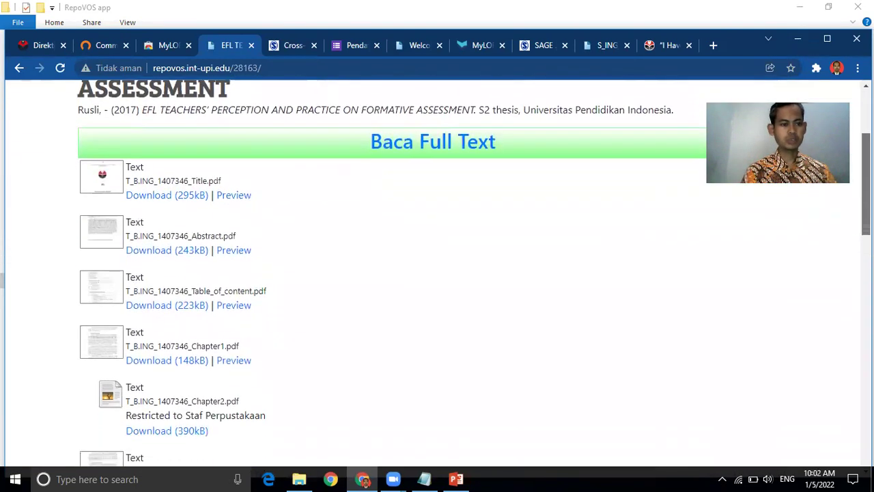
pyautogui.click(230, 193)
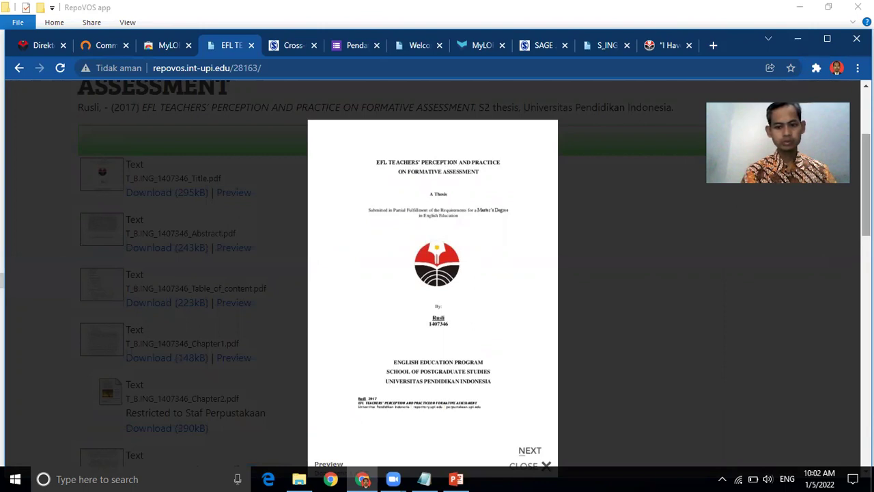
# Step: Page the preview to Chapter III Methodology (Document 5 of 7), close it, and scroll down the record
pyautogui.scroll(-2, 437, 274)
pyautogui.scroll(1, 437, 273)
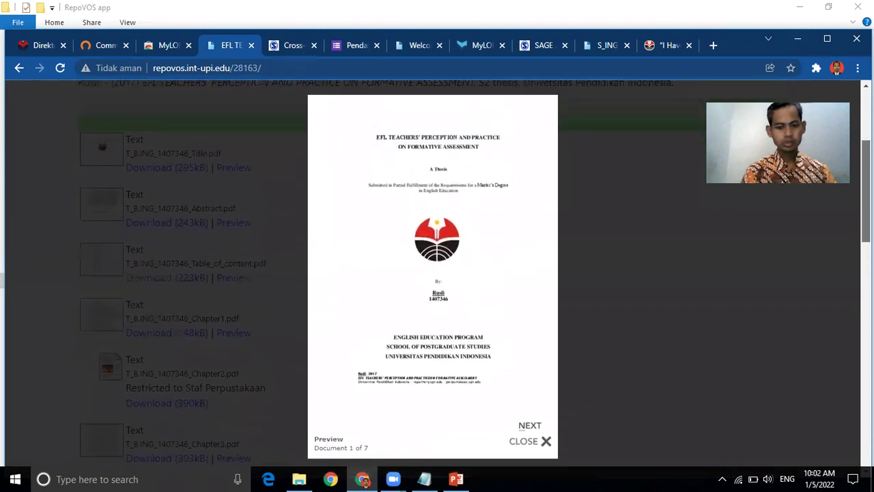
pyautogui.click(530, 419)
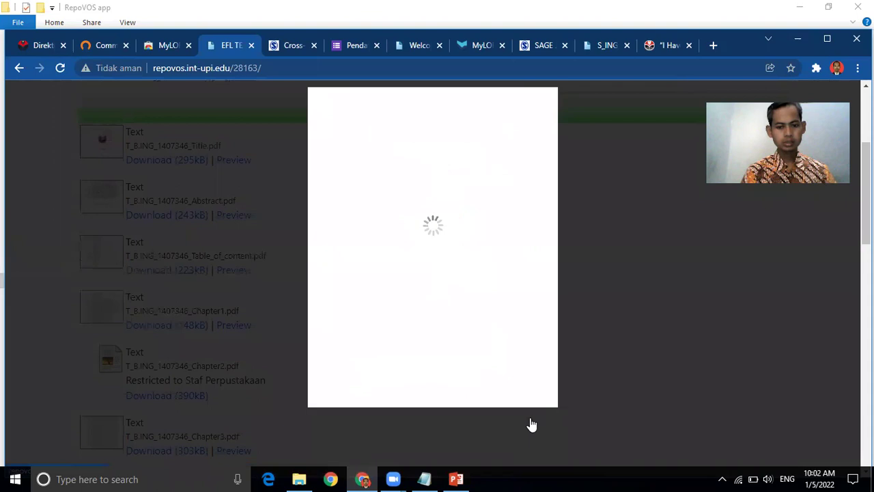
pyautogui.click(530, 420)
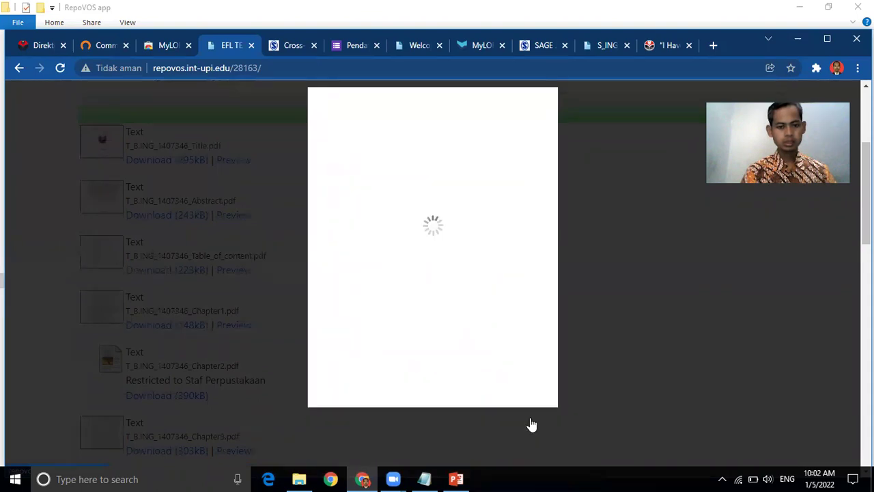
pyautogui.click(530, 419)
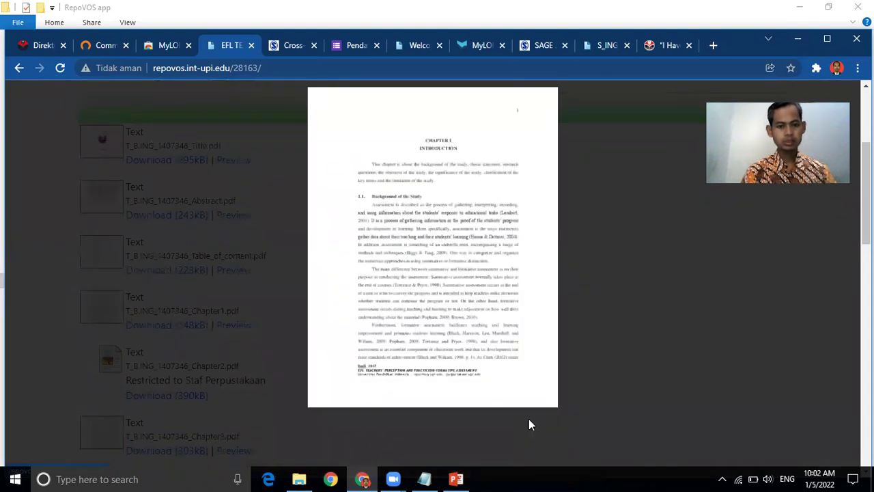
pyautogui.click(530, 420)
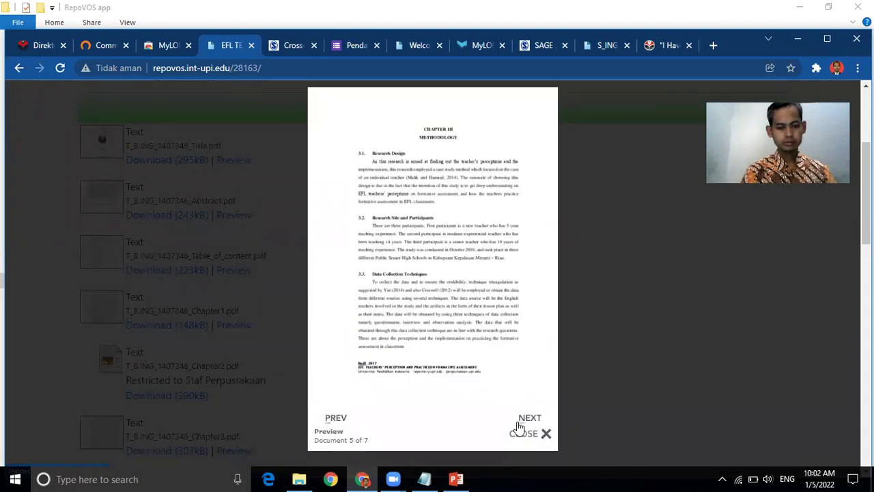
pyautogui.click(739, 341)
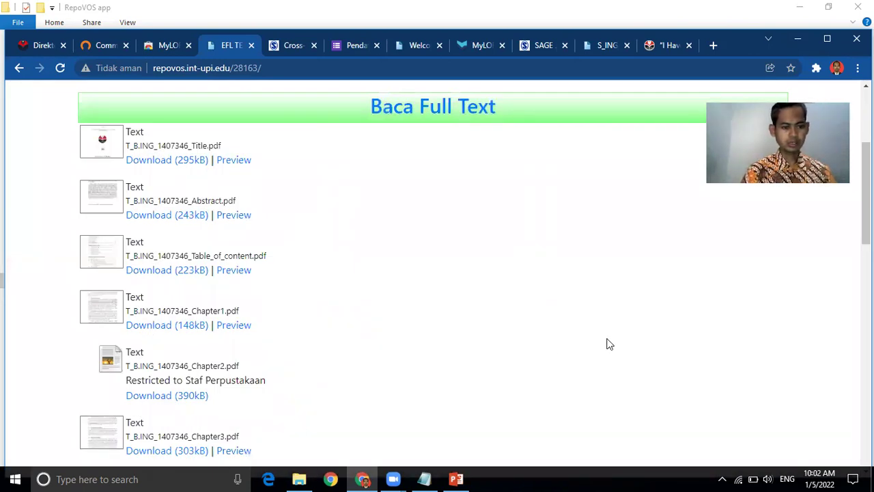
pyautogui.scroll(-4, 437, 274)
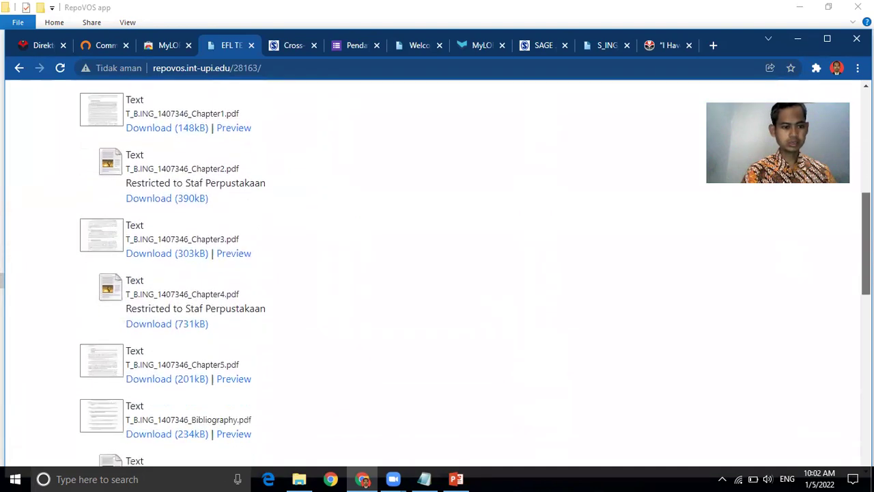
pyautogui.scroll(-1, 437, 274)
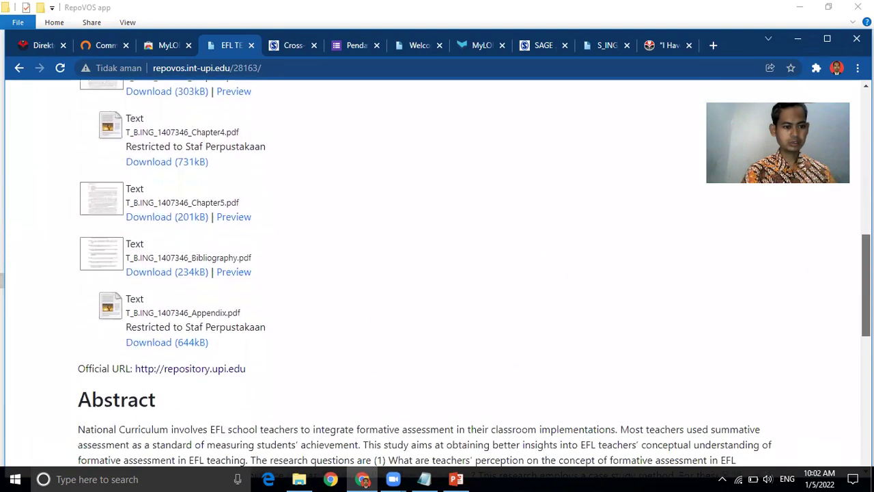